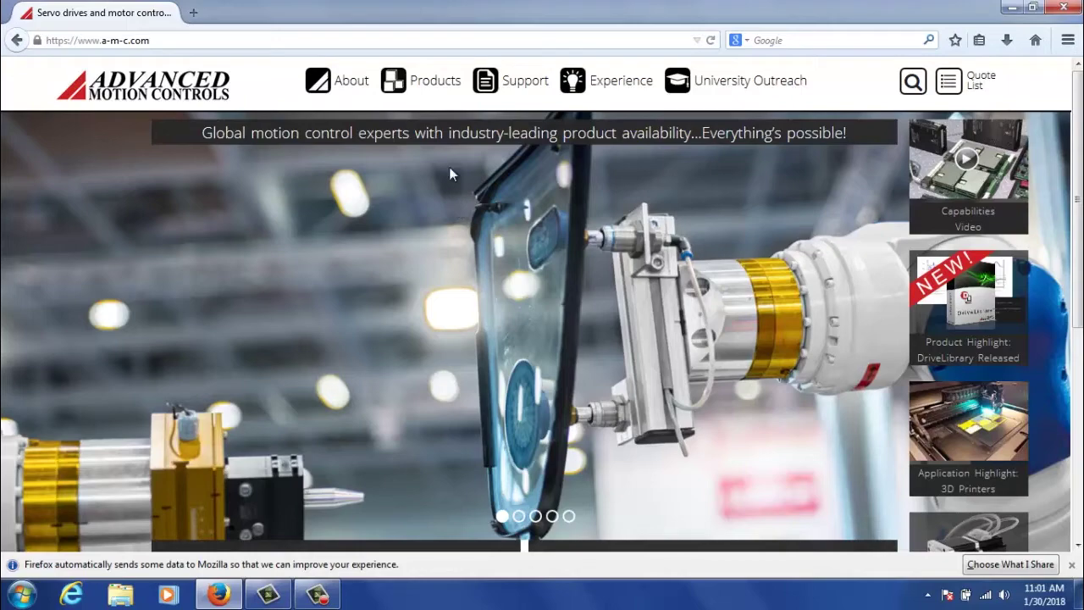
Browse Products > Controls to the DriveLibrary product page and request the DriveLibrary Quick Start Guide.
mouse_move(436, 82)
click(429, 136)
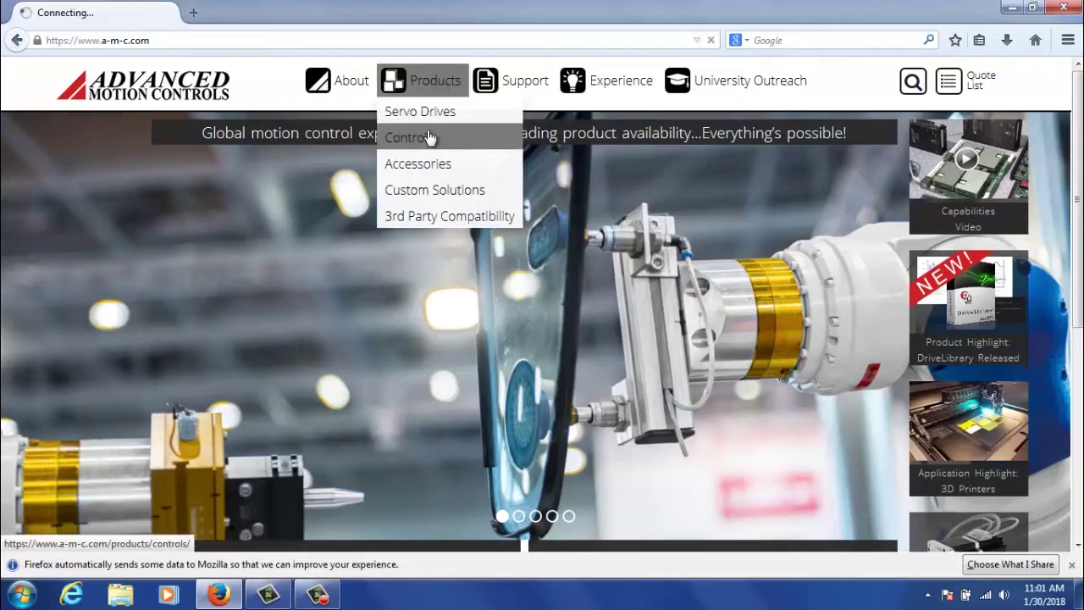
scroll(593, 356, down, 3)
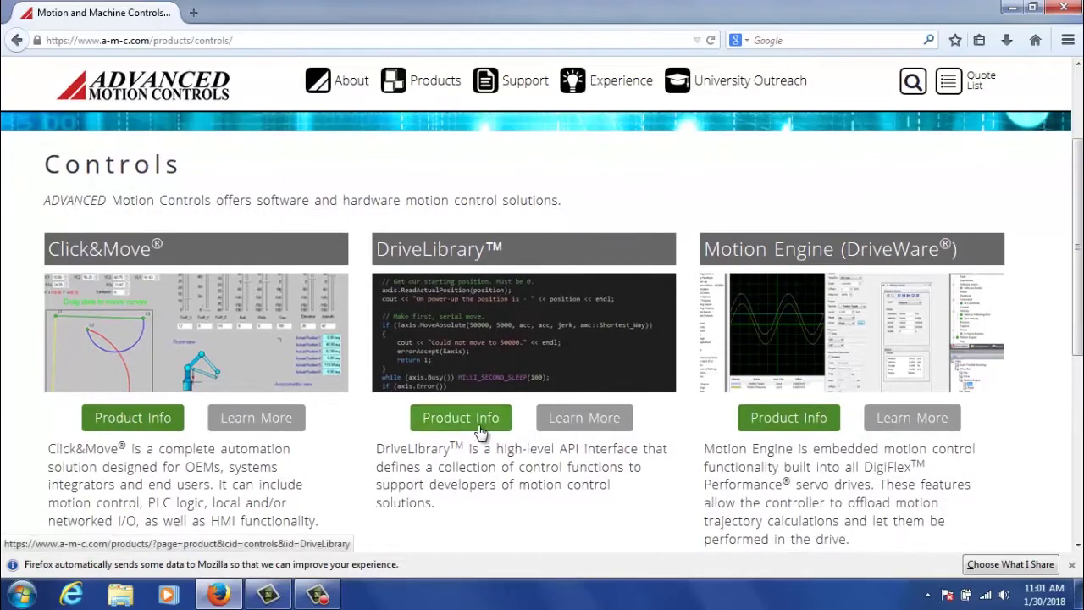
click(460, 417)
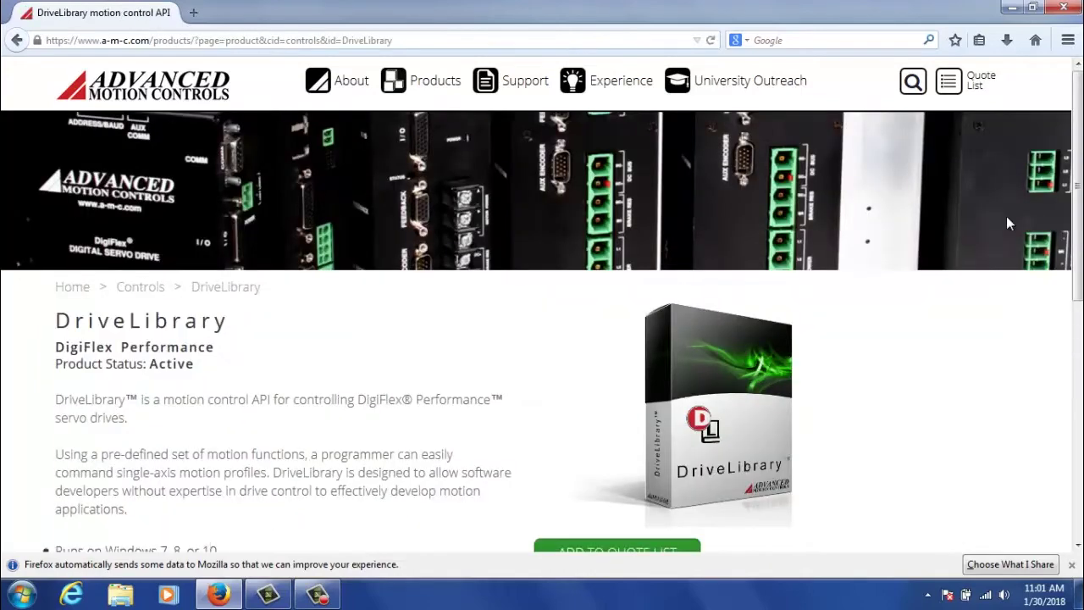
drag(1077, 180, 1078, 342)
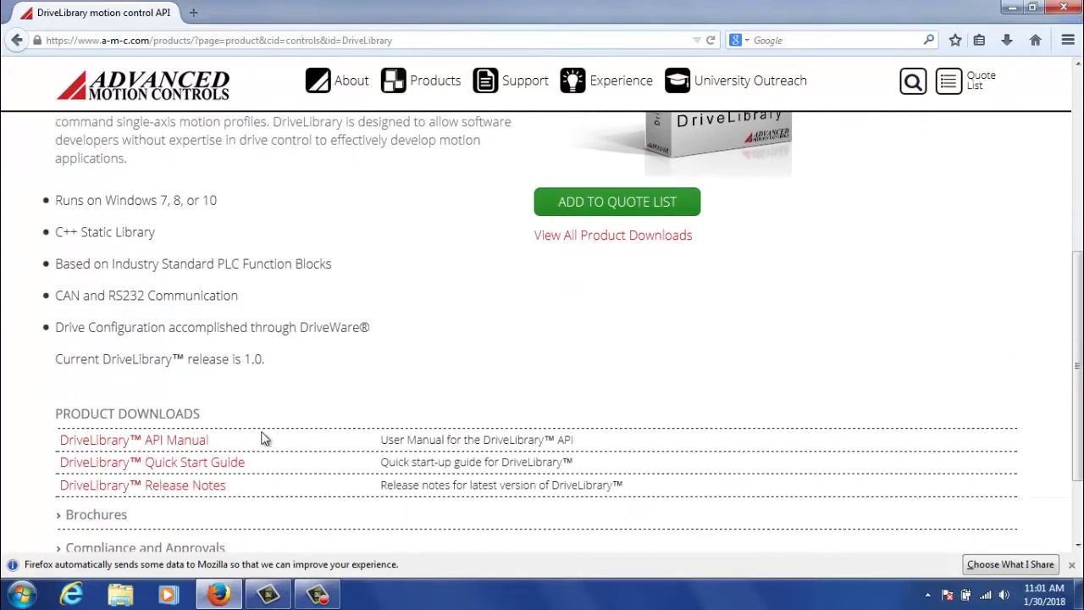
click(239, 471)
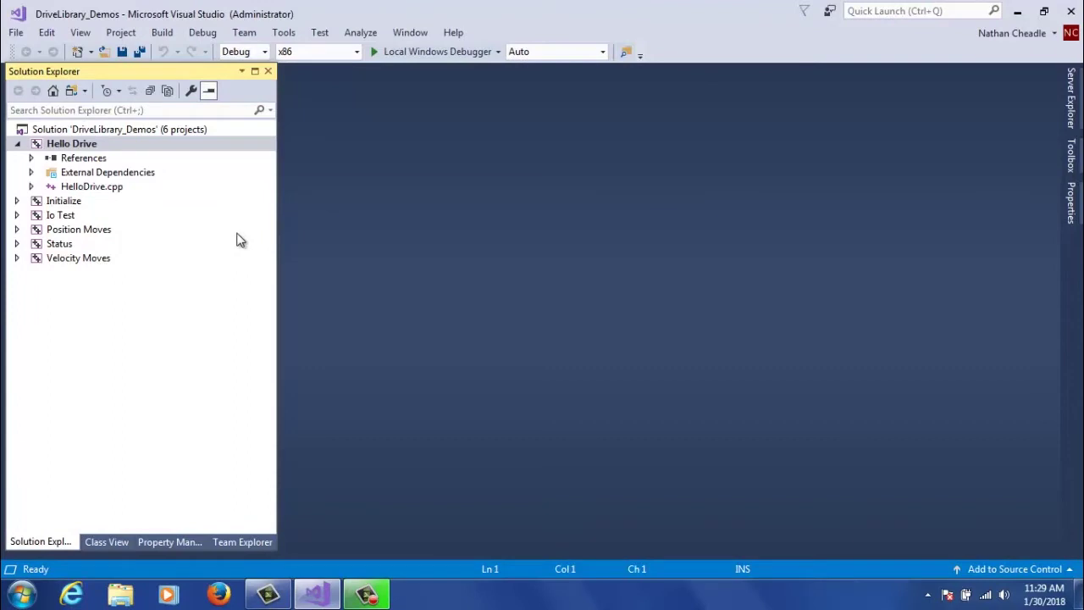
Bring up the context menu for the Hello Drive project in Solution Explorer.
right_click(96, 150)
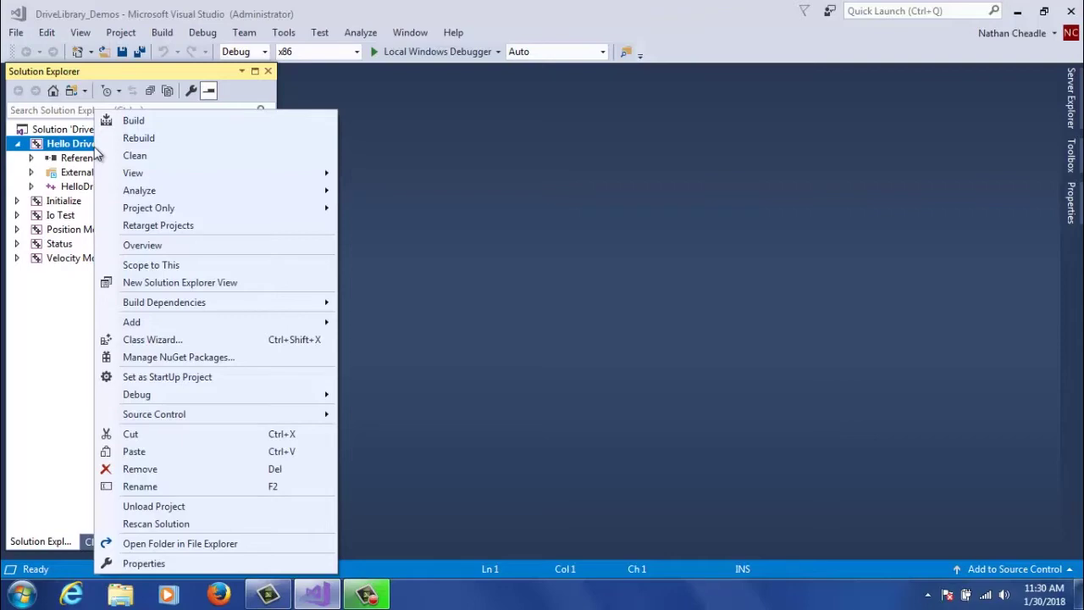
In Hello Drive's Property Pages, set Windows SDK Version to 10.0.16299.0.
click(166, 563)
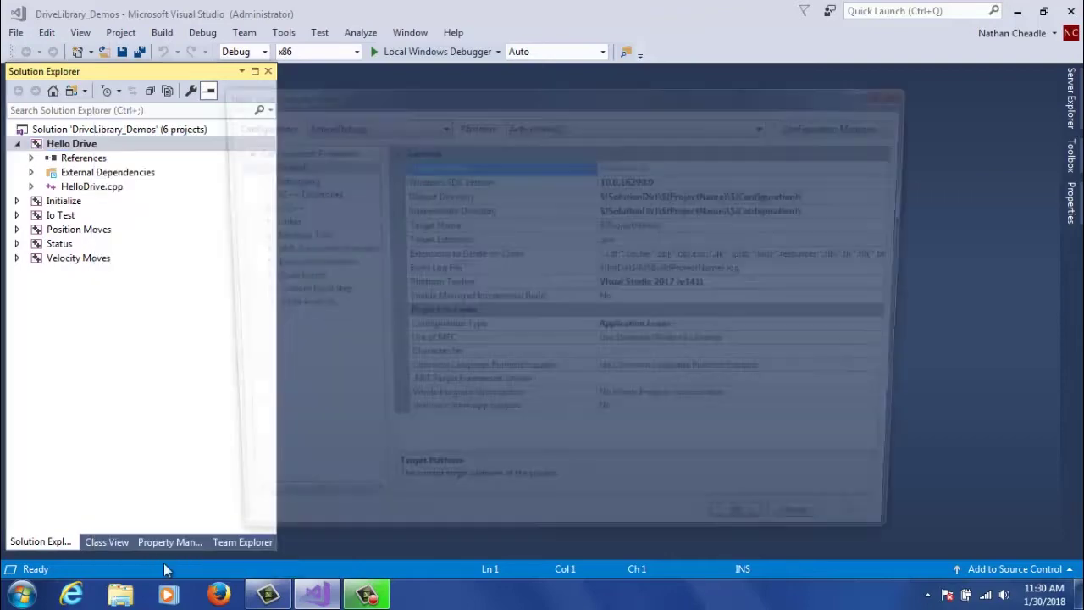
click(660, 179)
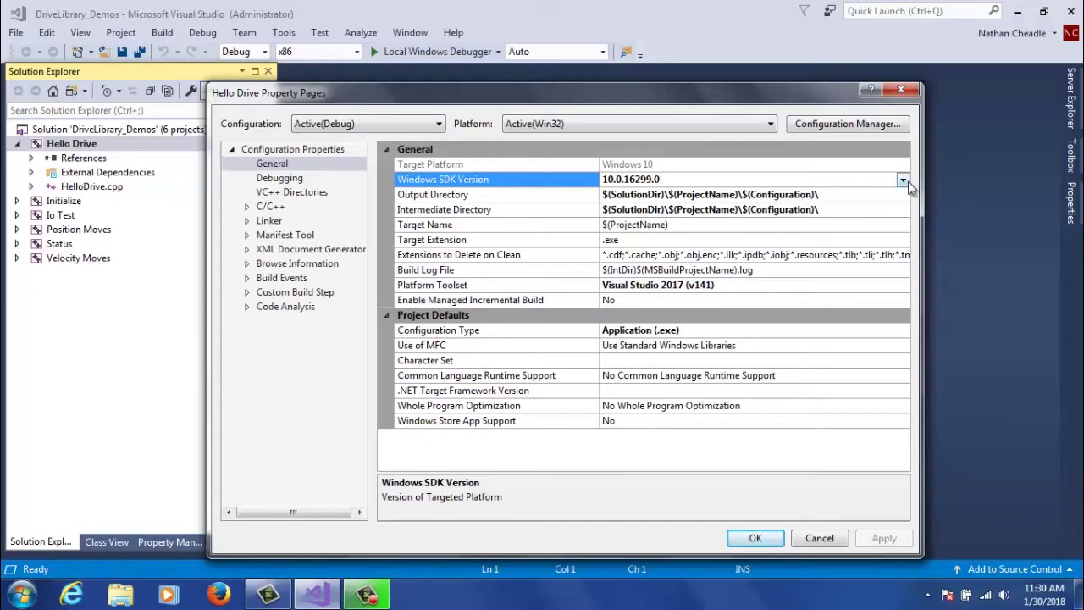
click(904, 180)
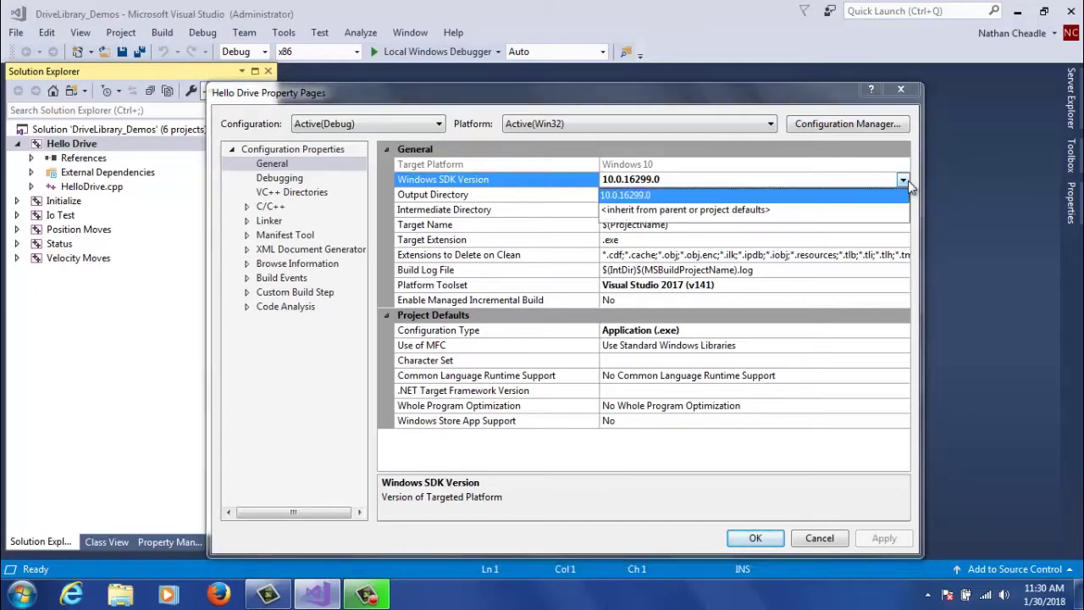
click(853, 196)
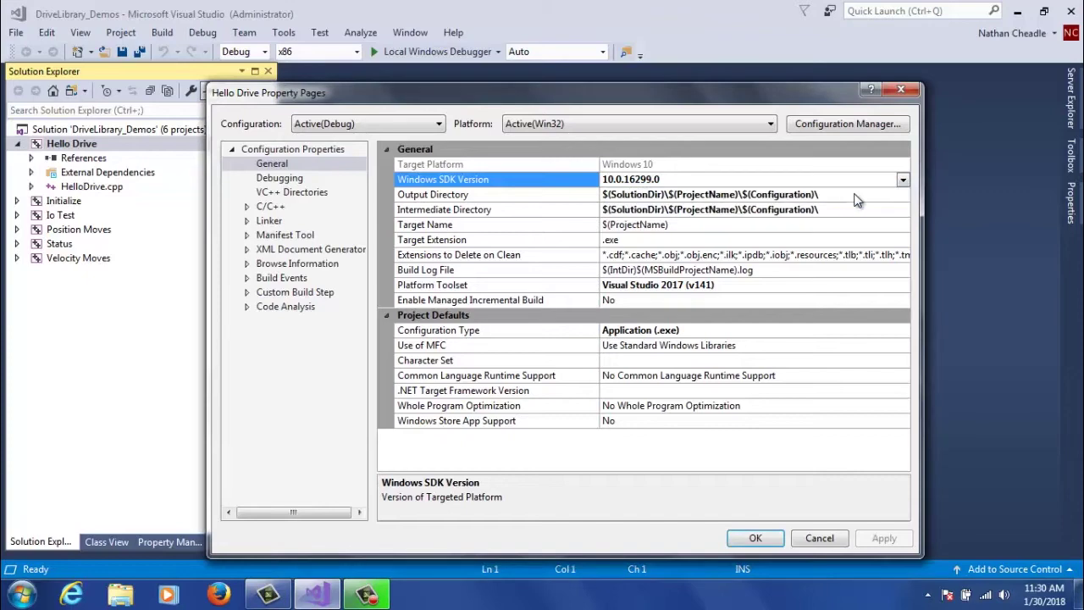
Check that C/C++ Additional Include Directories contains the DriveLibrary 1.0 include path, without changes.
click(280, 211)
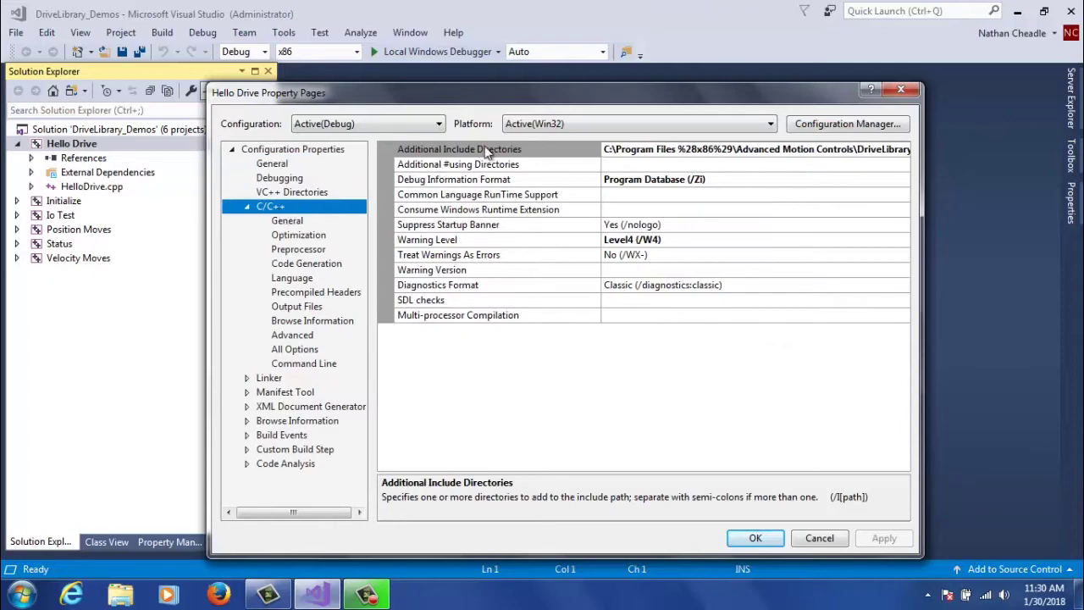
click(765, 149)
click(903, 149)
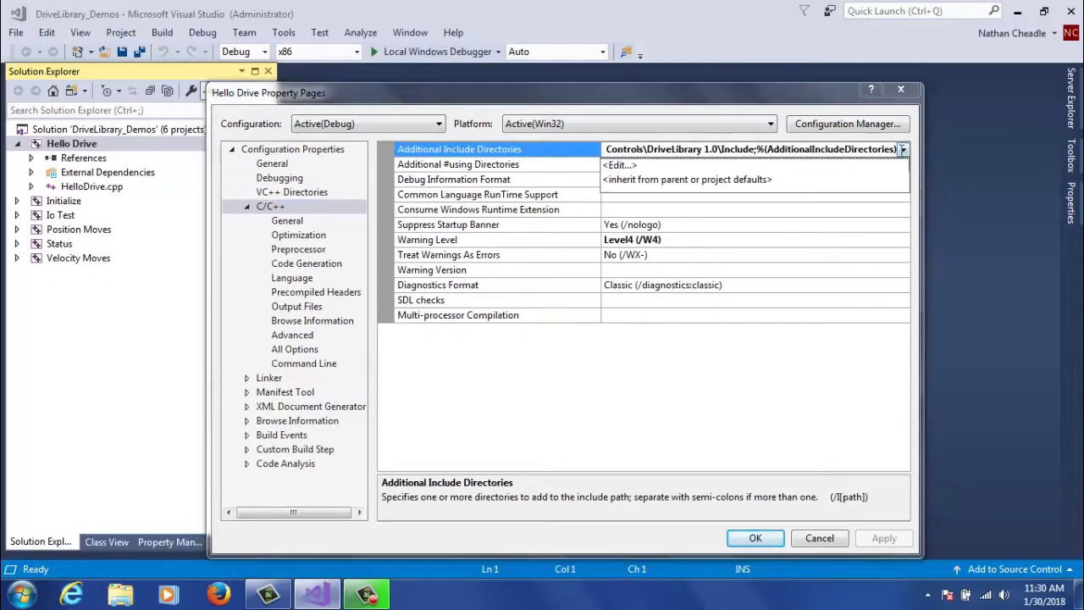
click(796, 166)
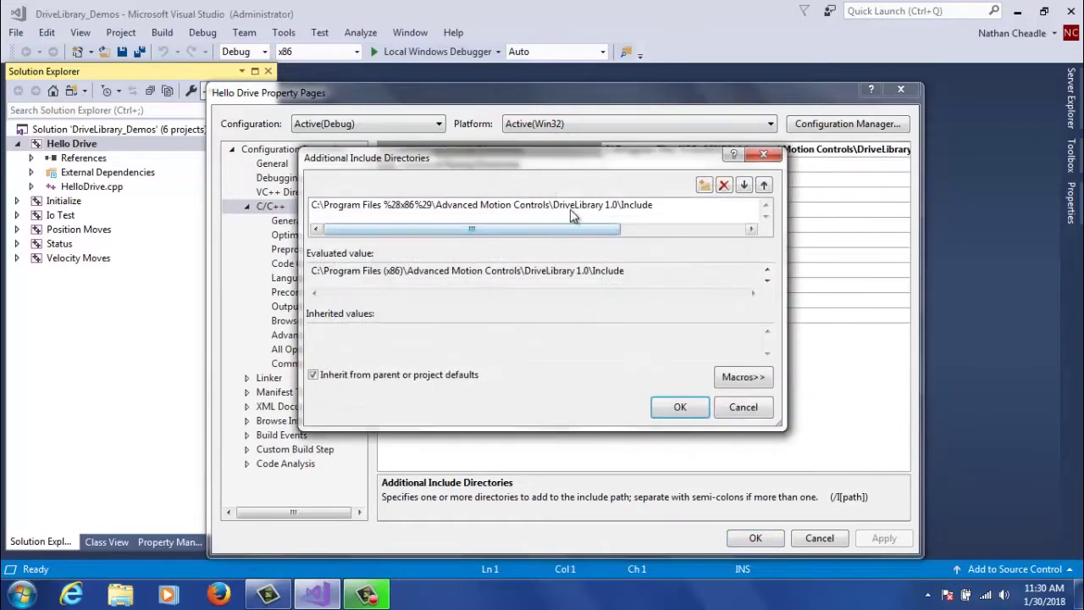
click(570, 207)
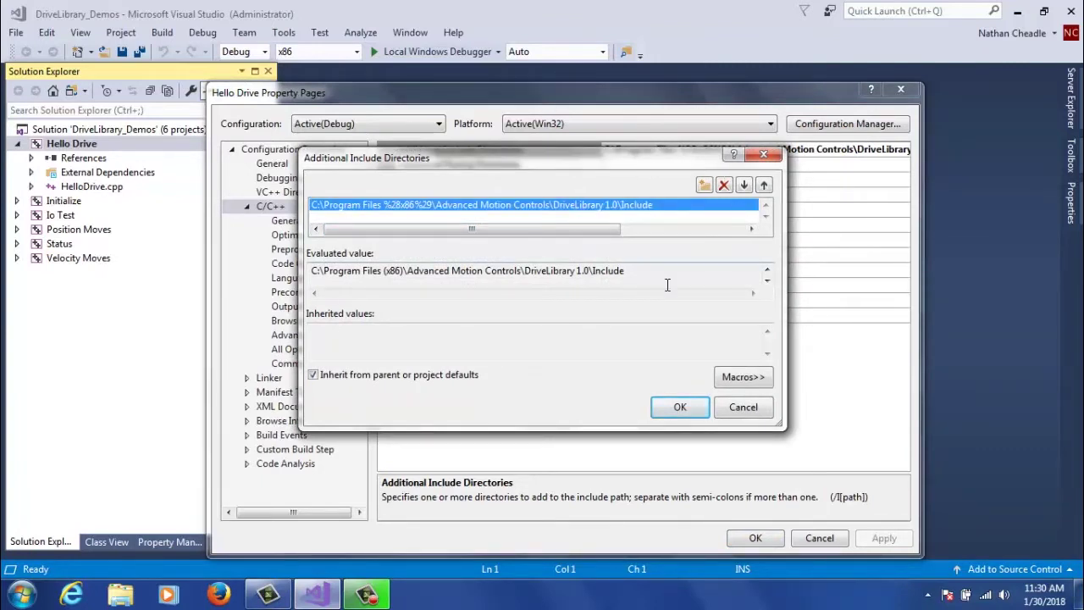
click(733, 410)
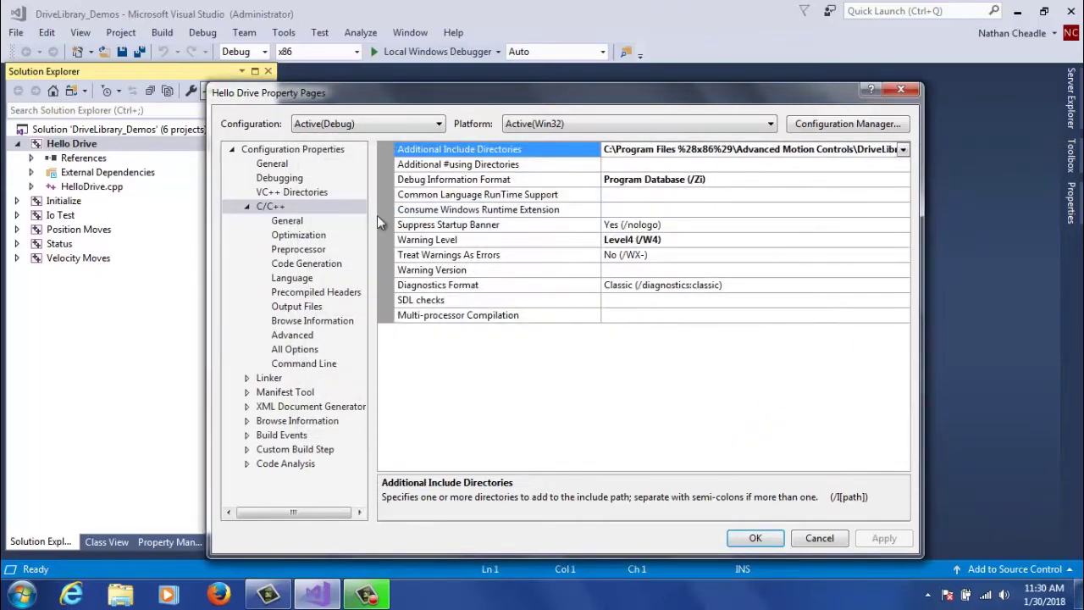
click(247, 206)
Check that Linker Additional Library Directories points to the DriveLibrary 1.0 Library\Debug folder.
click(247, 220)
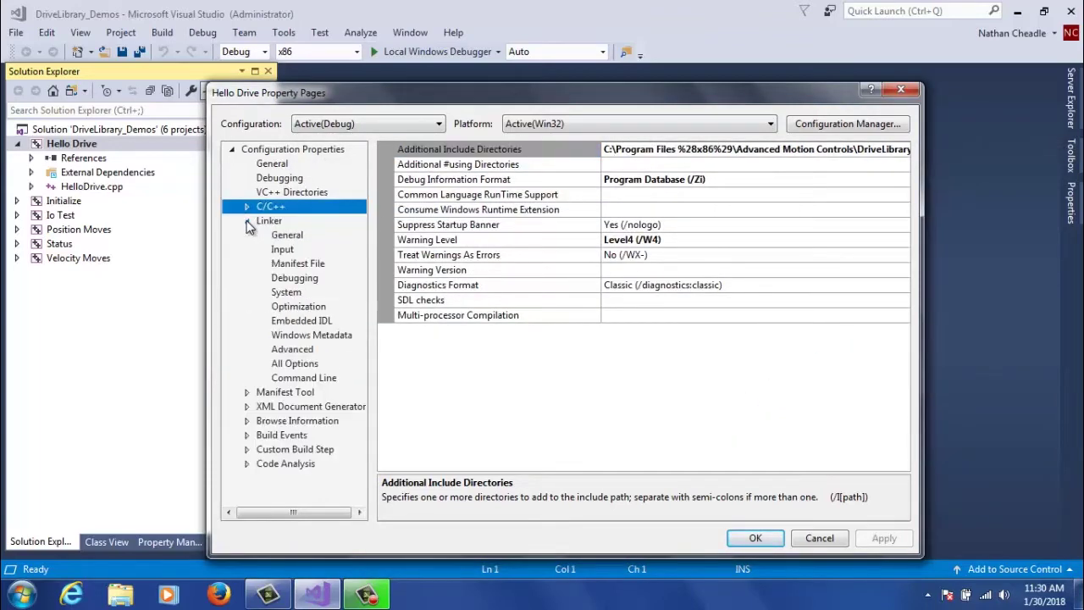
click(290, 222)
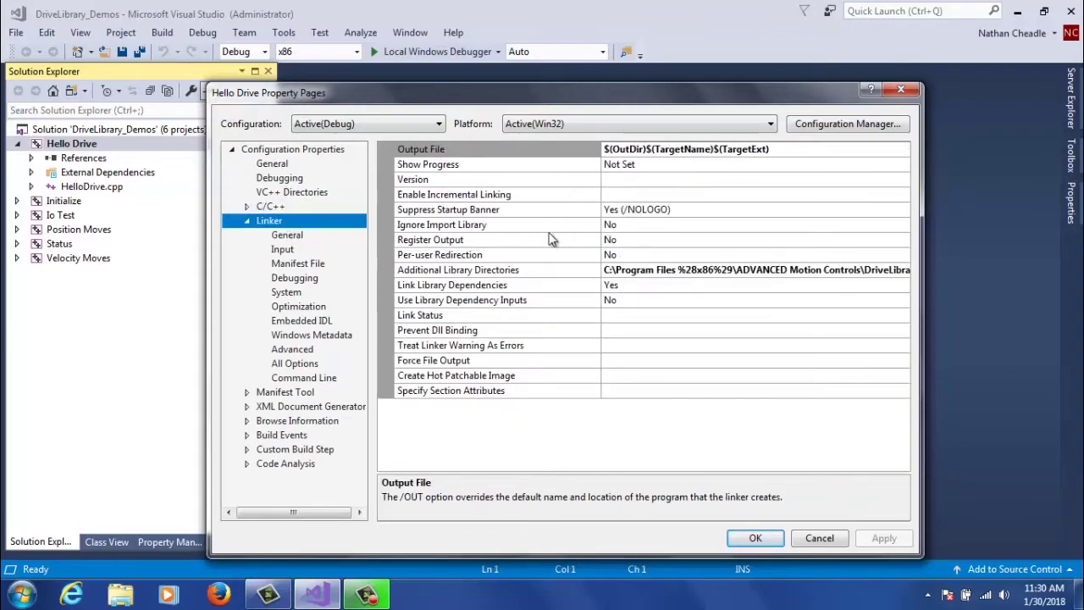
click(462, 269)
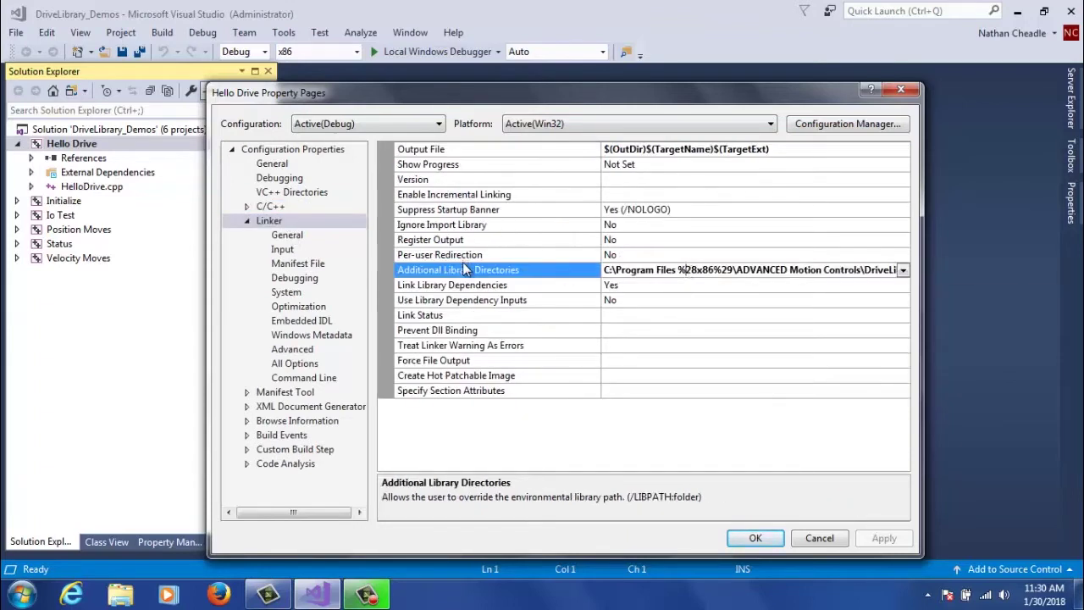
click(903, 270)
click(840, 286)
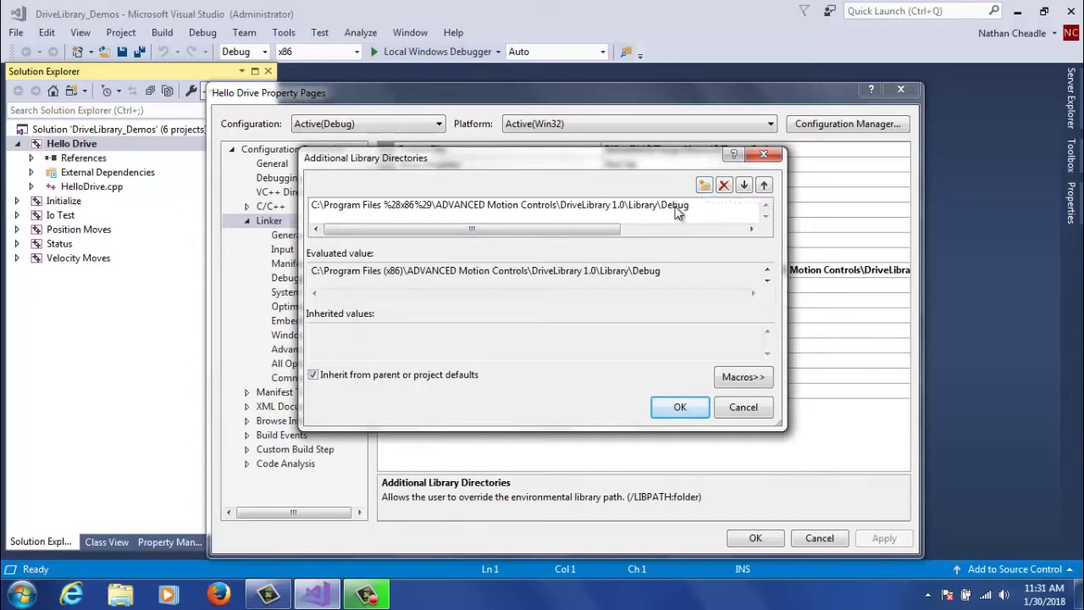
click(763, 156)
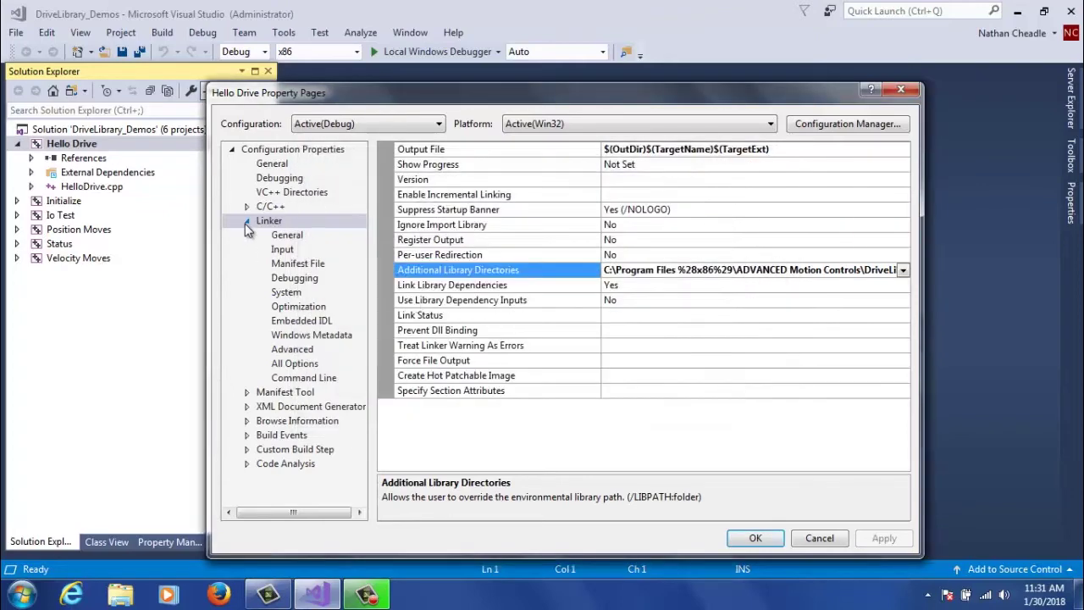
click(281, 250)
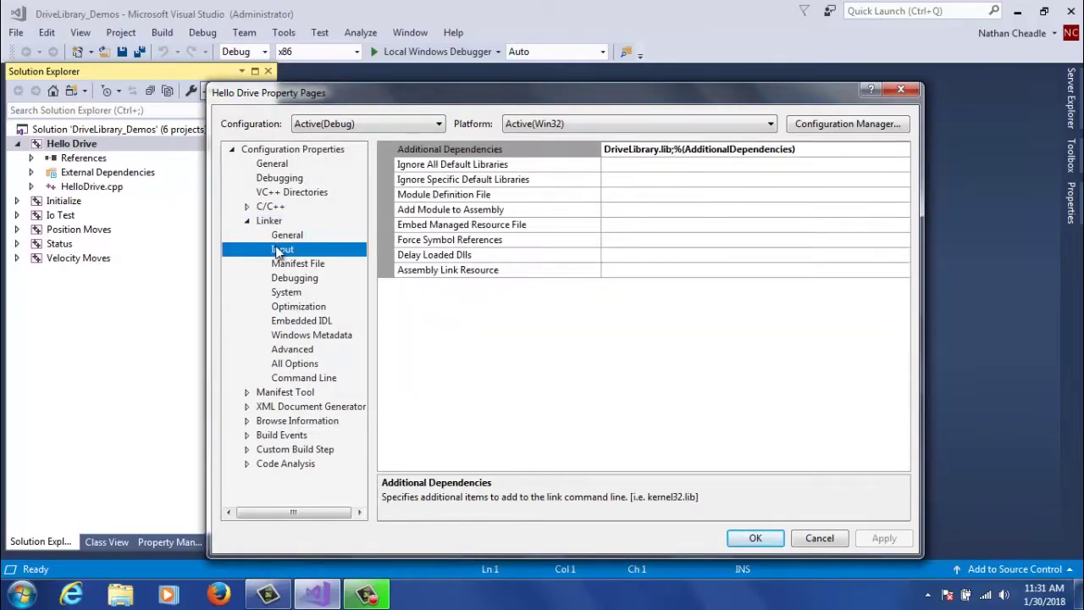
Confirm the Linker > Input Additional Dependencies entry includes DriveLibrary.lib.
click(671, 150)
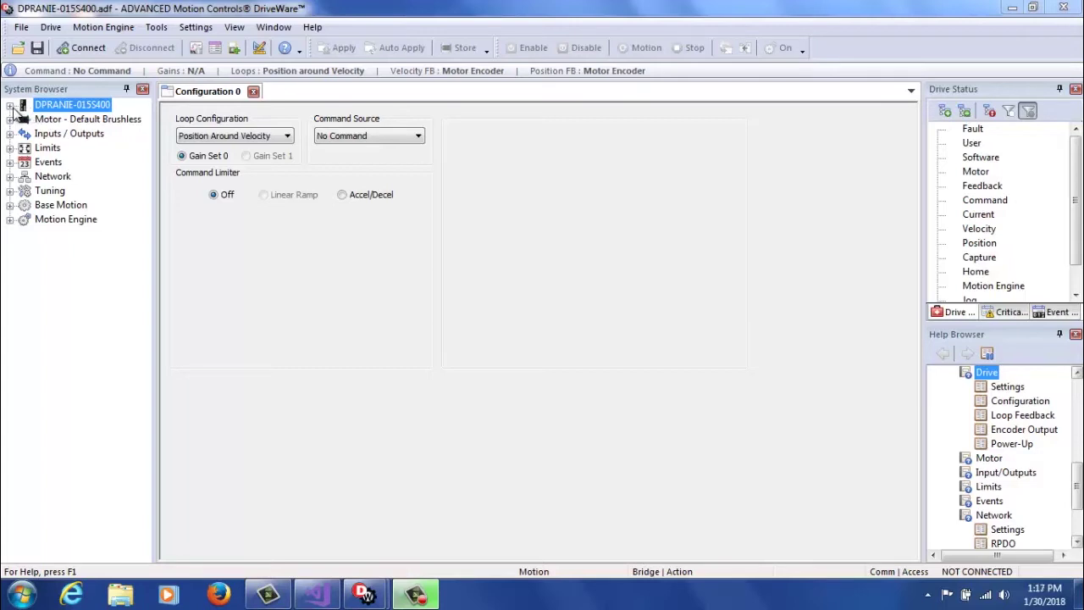
Set Configuration 0's Command Source to Drive Library for DPRANIE-015S400 and apply it.
click(10, 106)
click(76, 136)
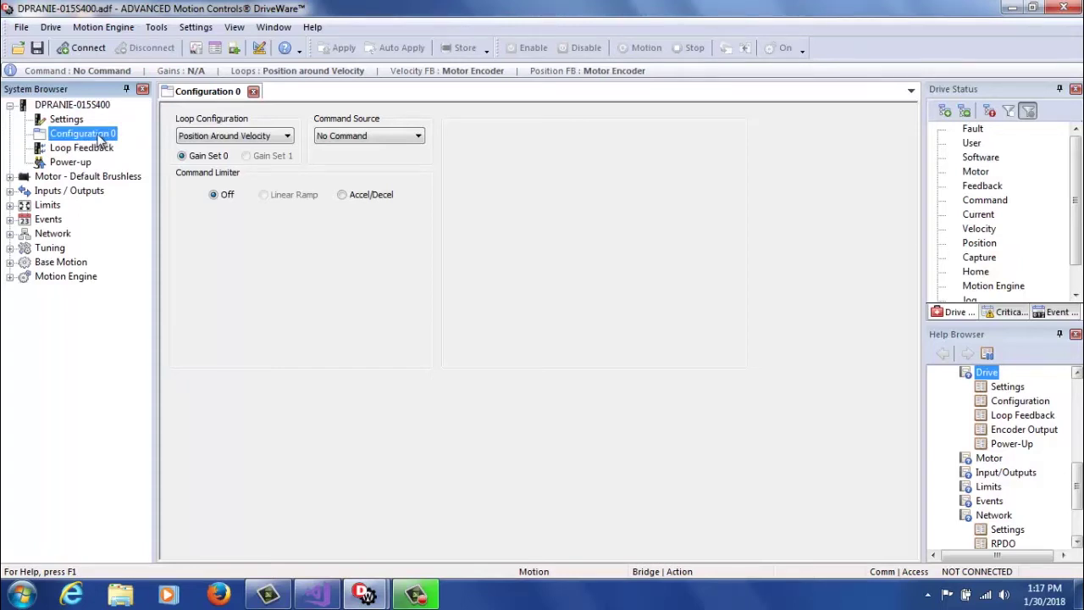
click(344, 138)
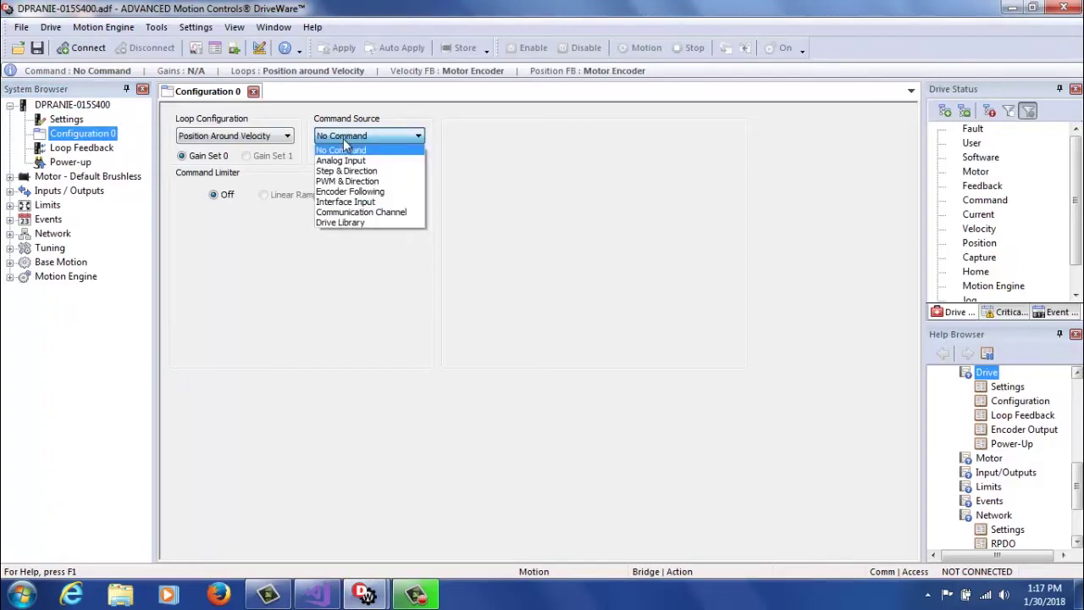
click(349, 224)
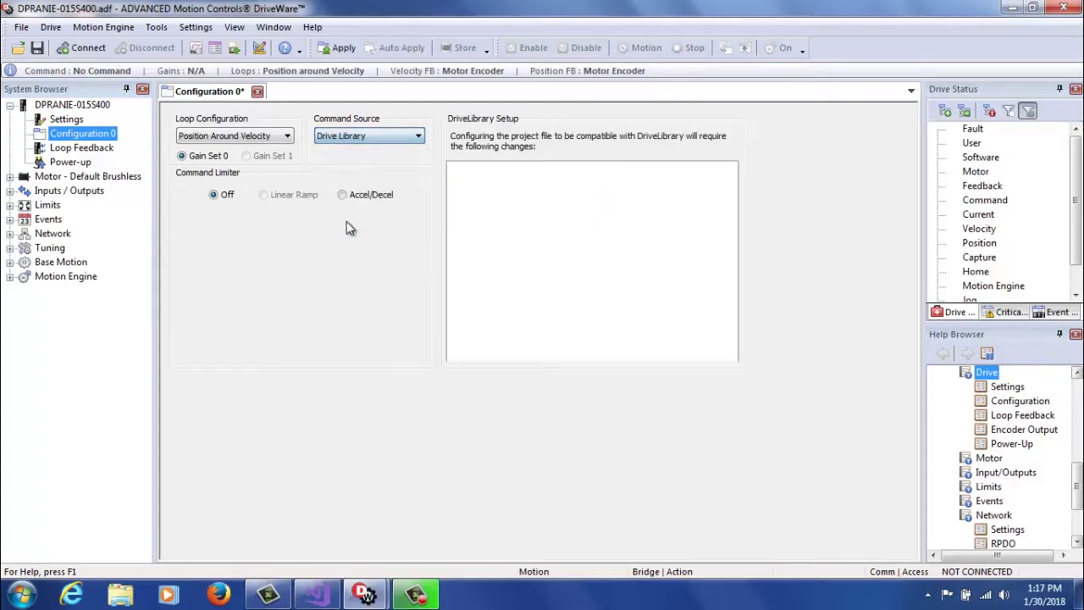
click(342, 51)
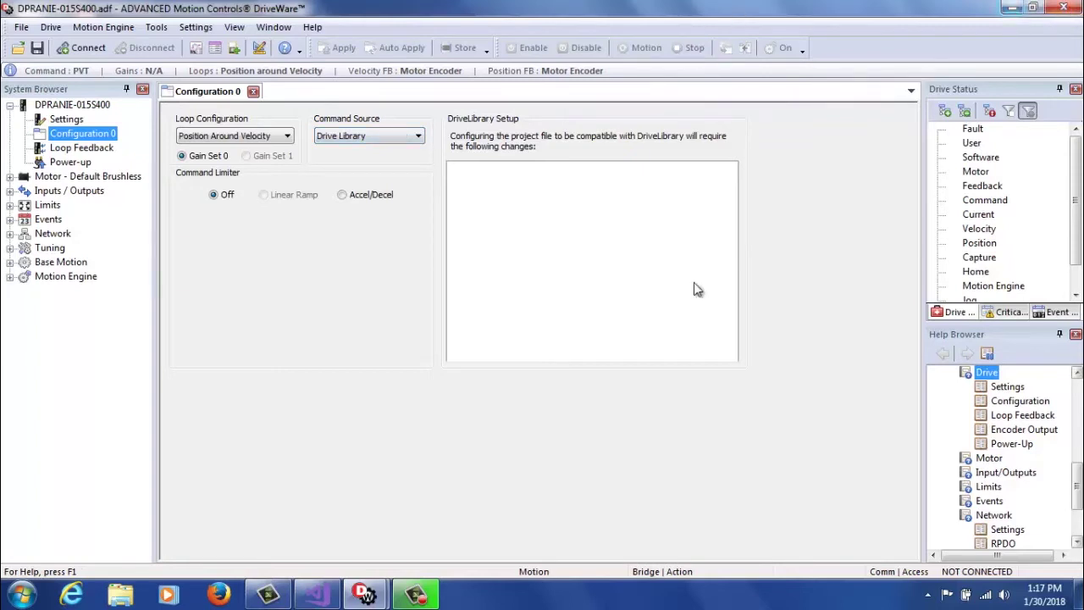
On the DPCANIE-015S400 drive, set Configuration 0's Command Source to Drive Library and apply.
mouse_move(364, 597)
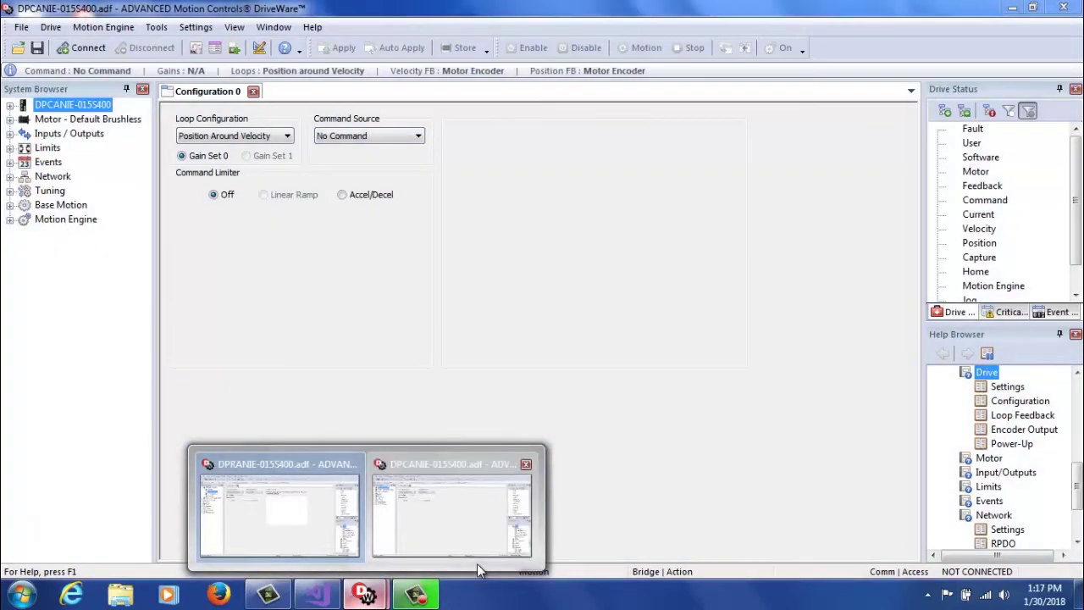
click(477, 563)
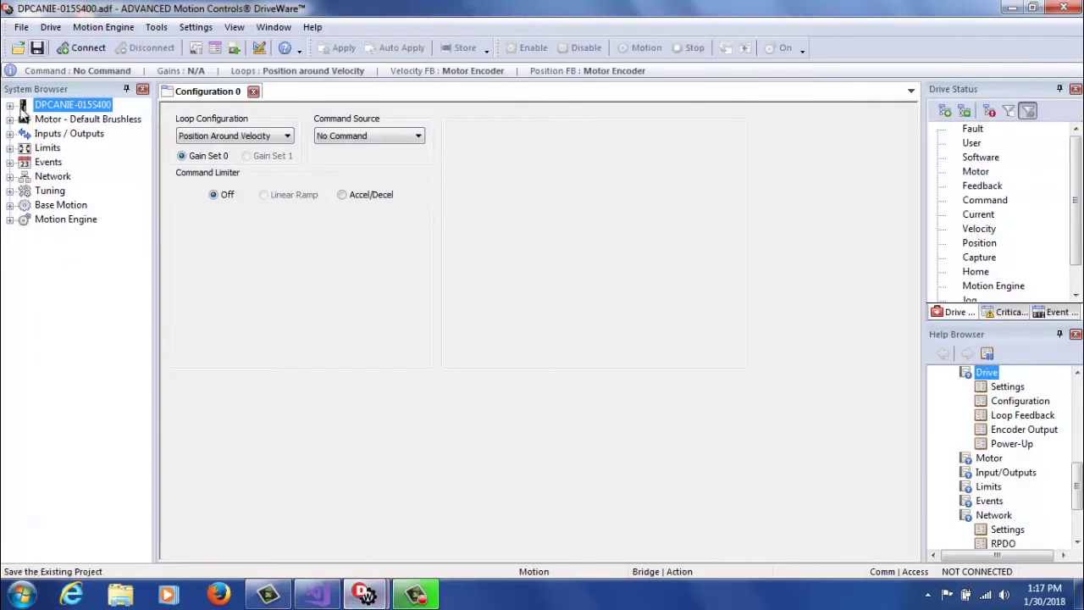
click(9, 104)
click(72, 136)
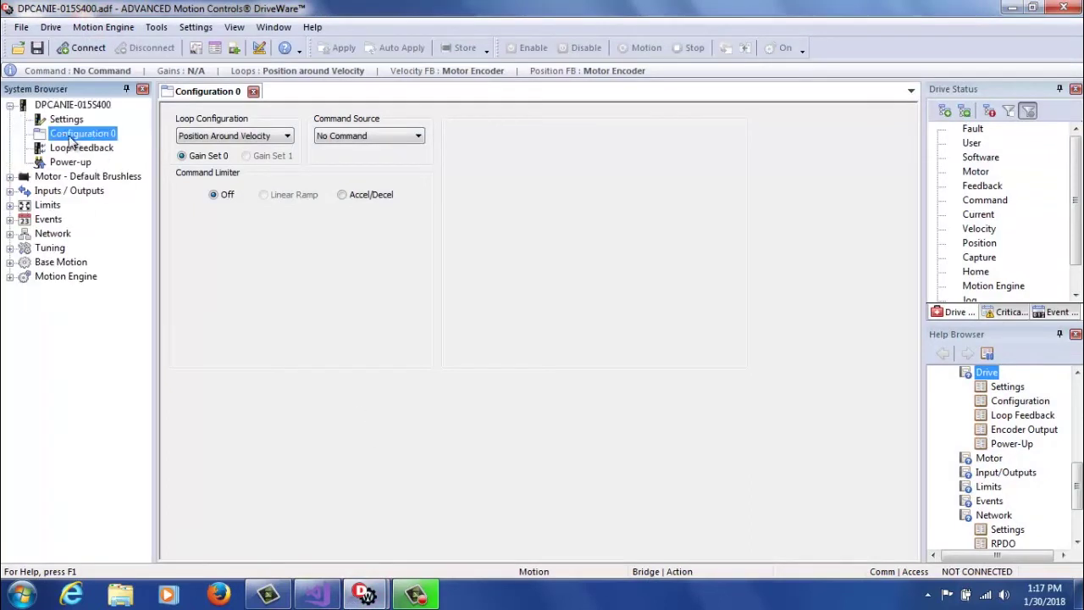
click(377, 136)
click(370, 219)
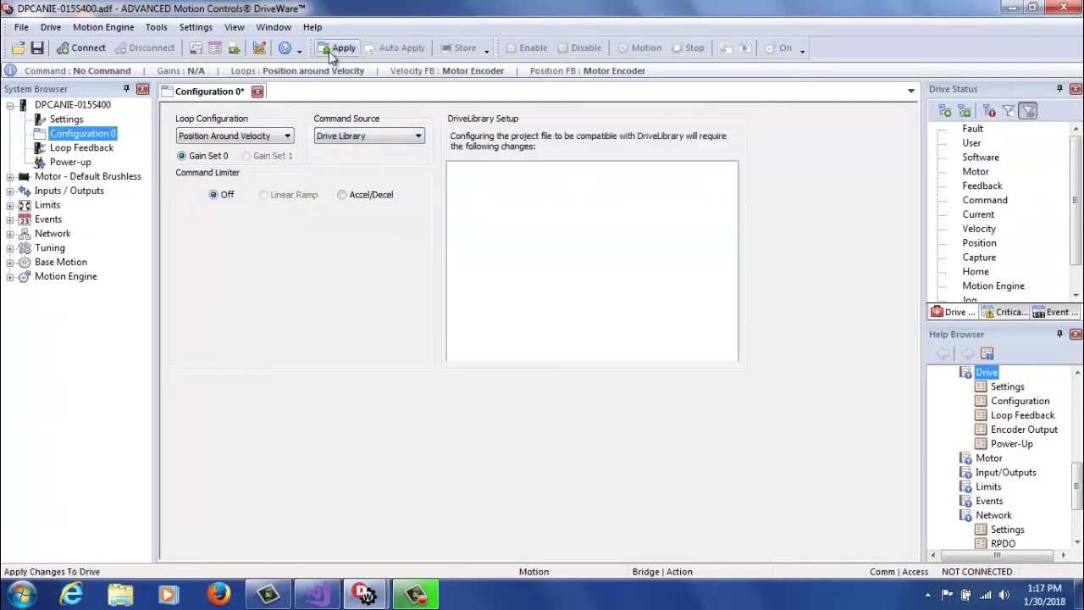
click(332, 49)
Open the drive's CANopen network settings and then its RPDO mapping.
click(67, 120)
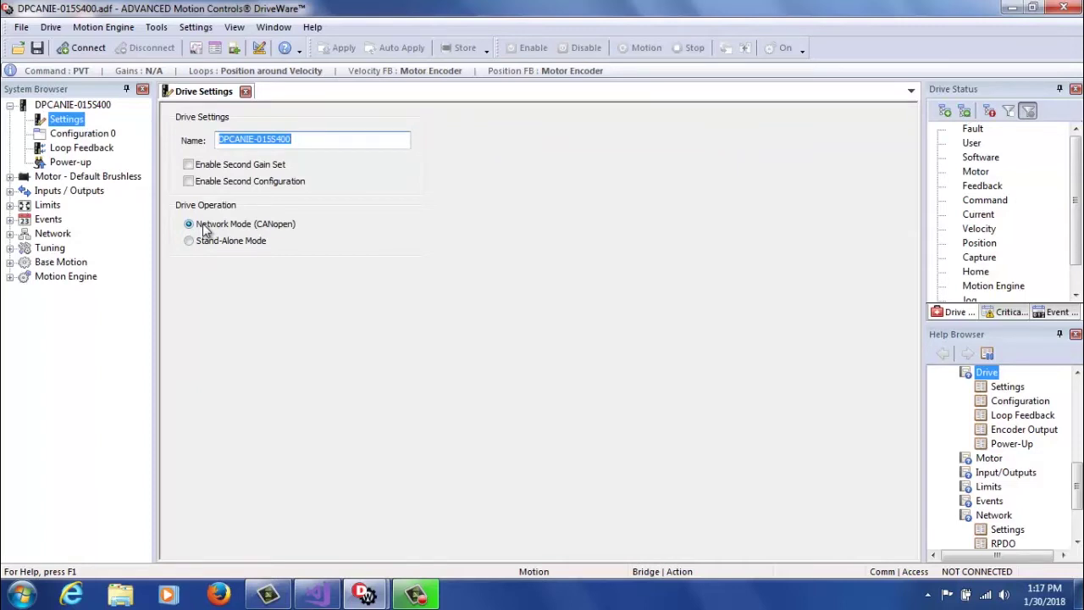
click(10, 234)
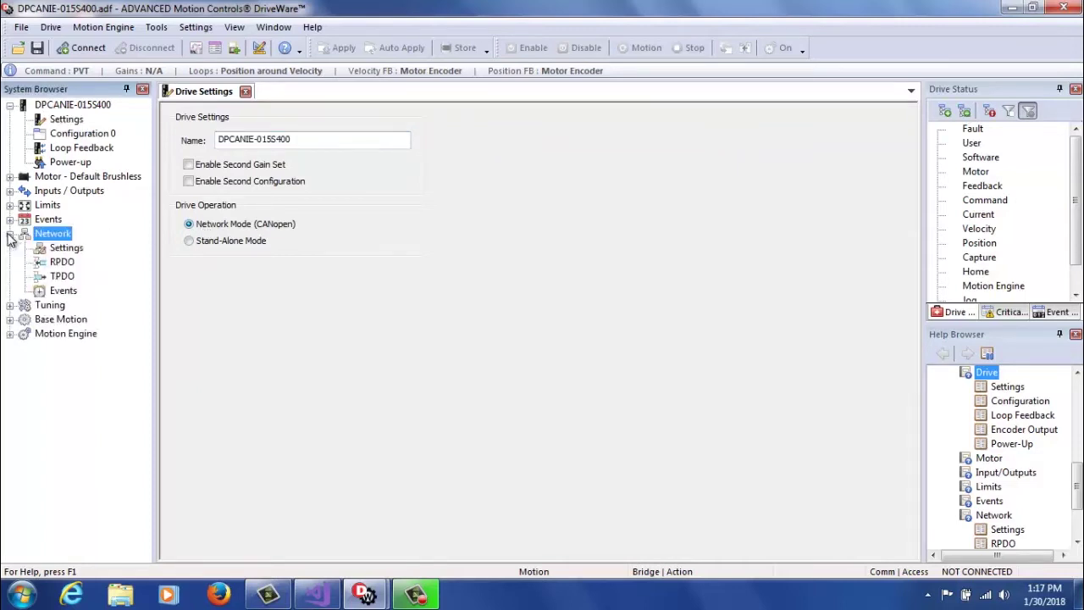
click(62, 249)
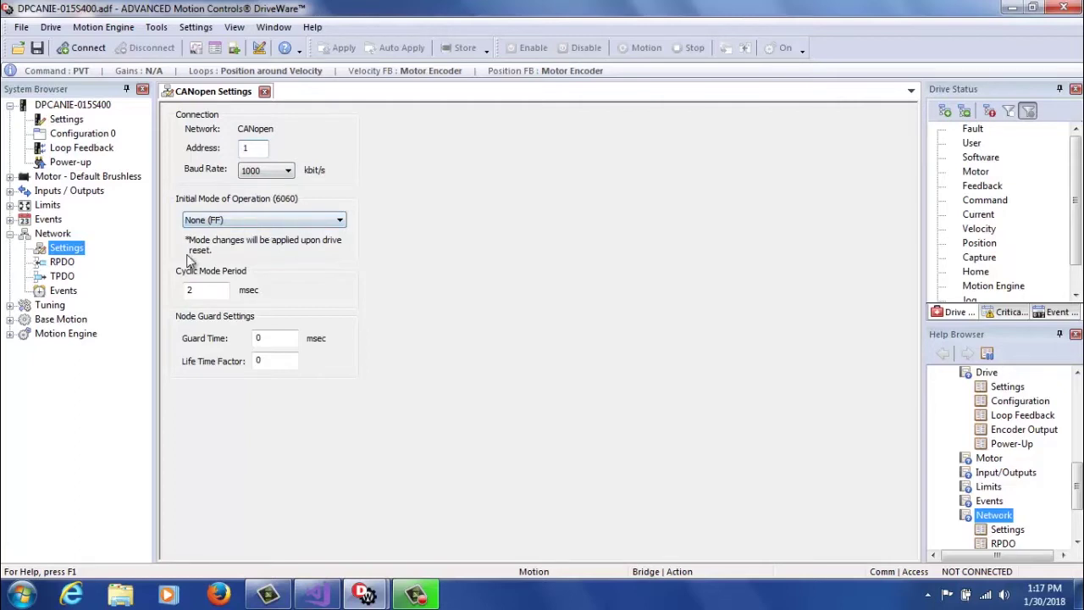
click(62, 264)
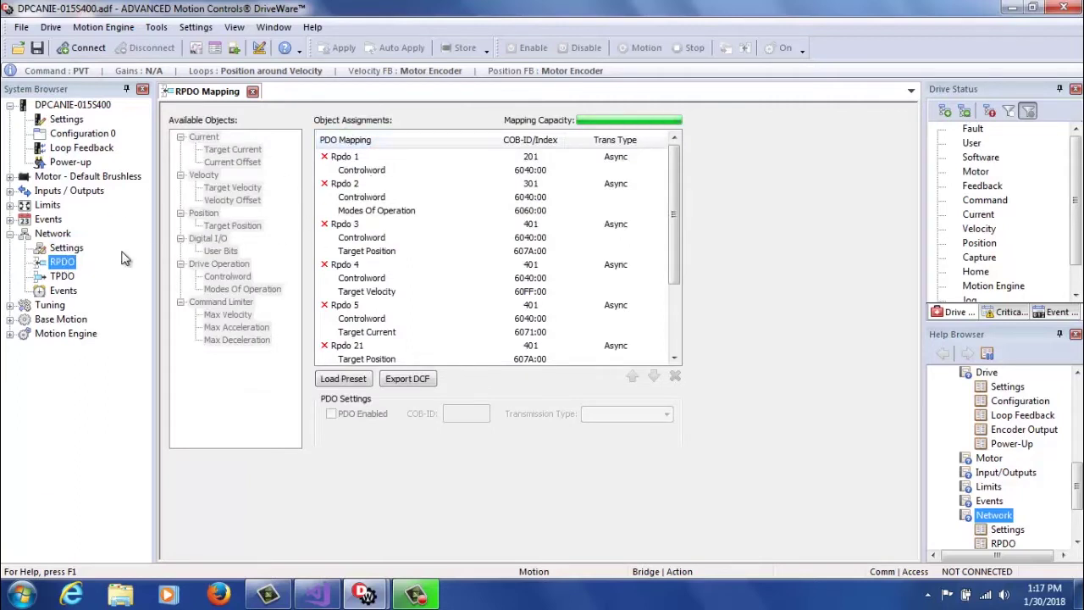
Load the Drive Defaults preset into the RPDO mapping and keep the changes.
click(329, 379)
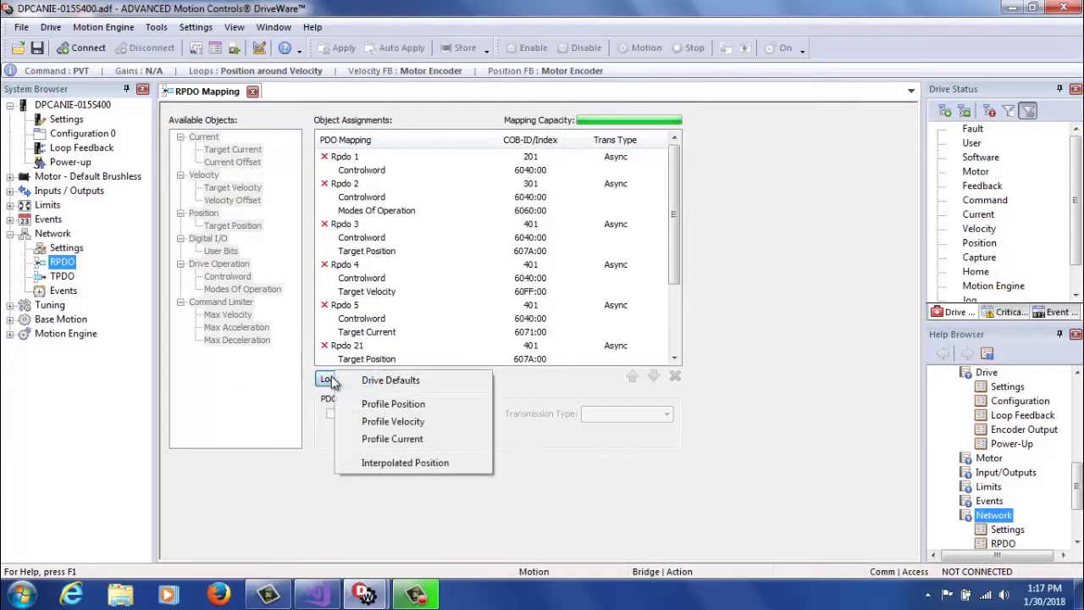
click(381, 380)
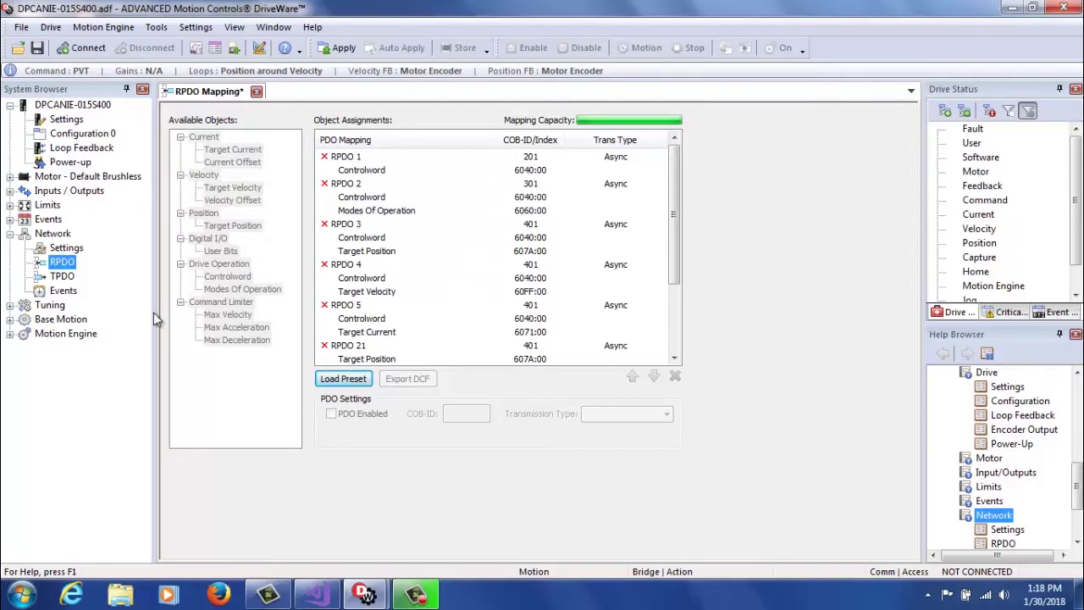
click(62, 277)
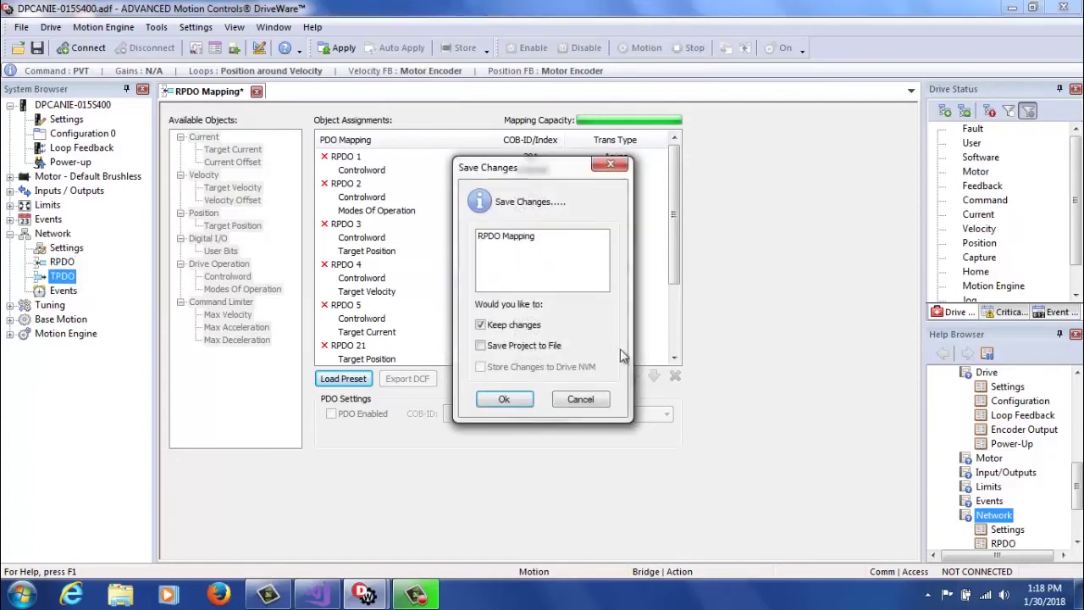
click(528, 400)
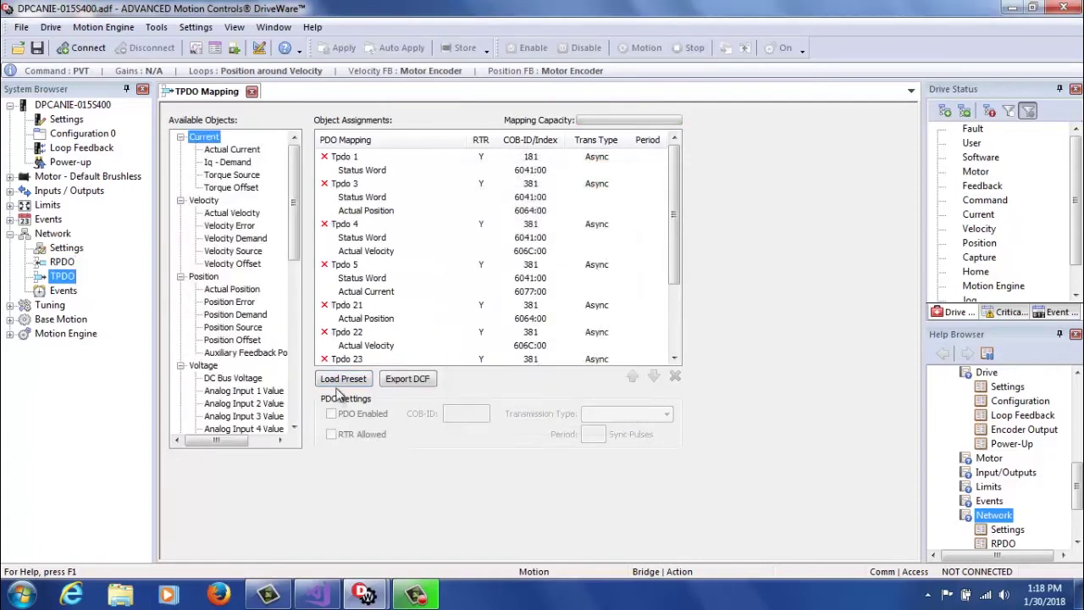
Load the Drive Defaults preset into the TPDO mapping and keep the changes.
click(341, 383)
click(364, 380)
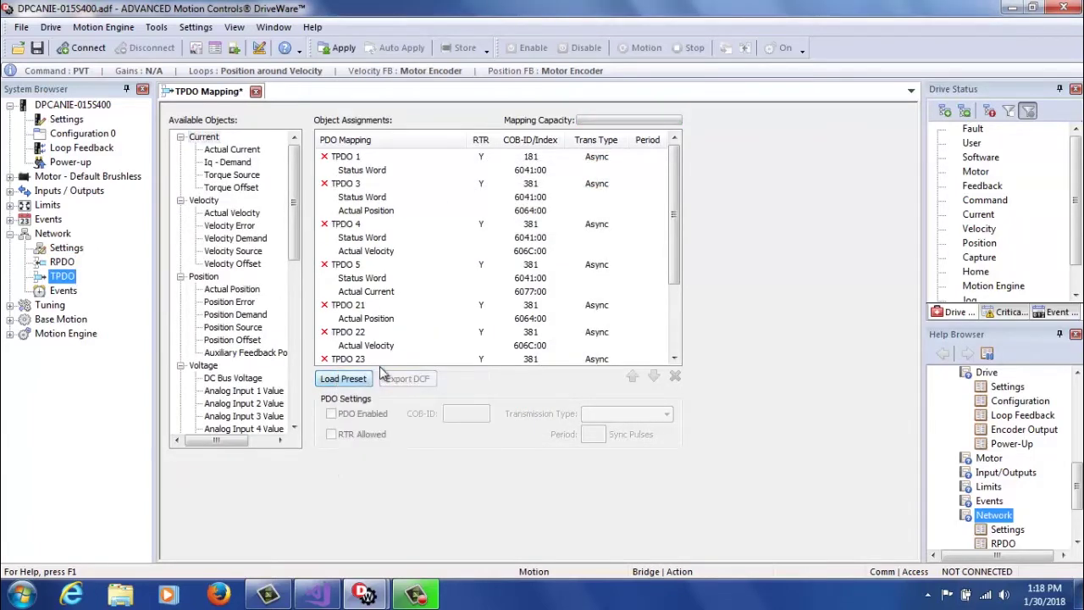
click(63, 291)
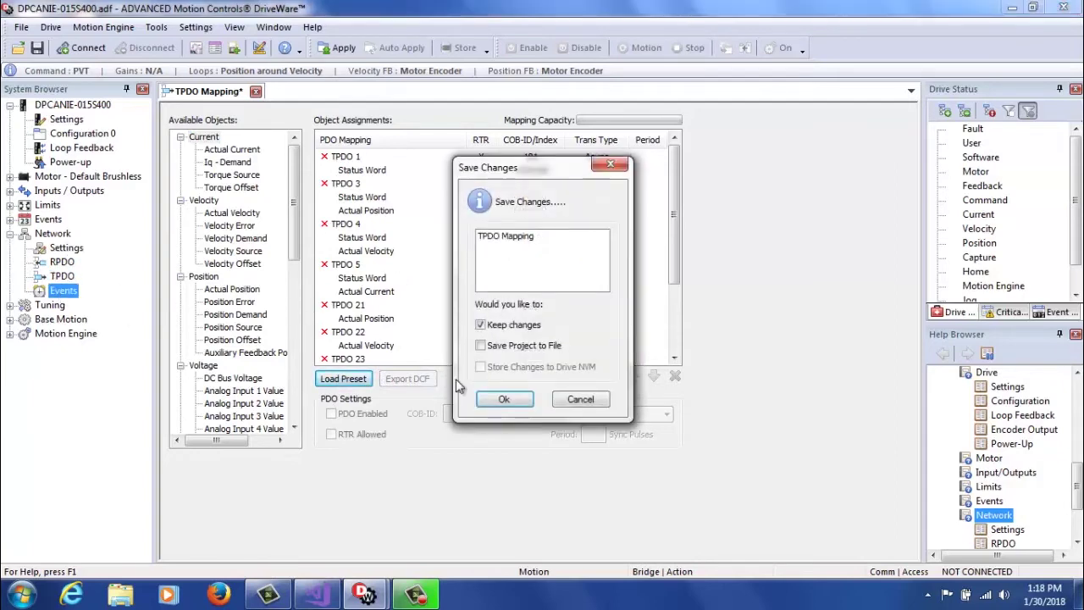
click(502, 400)
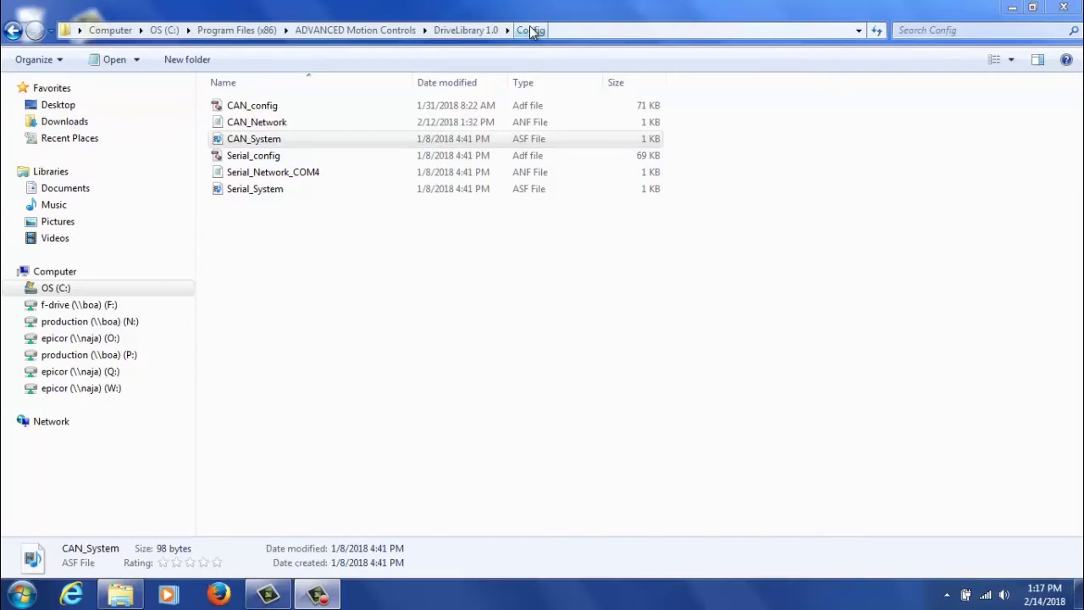
click(378, 262)
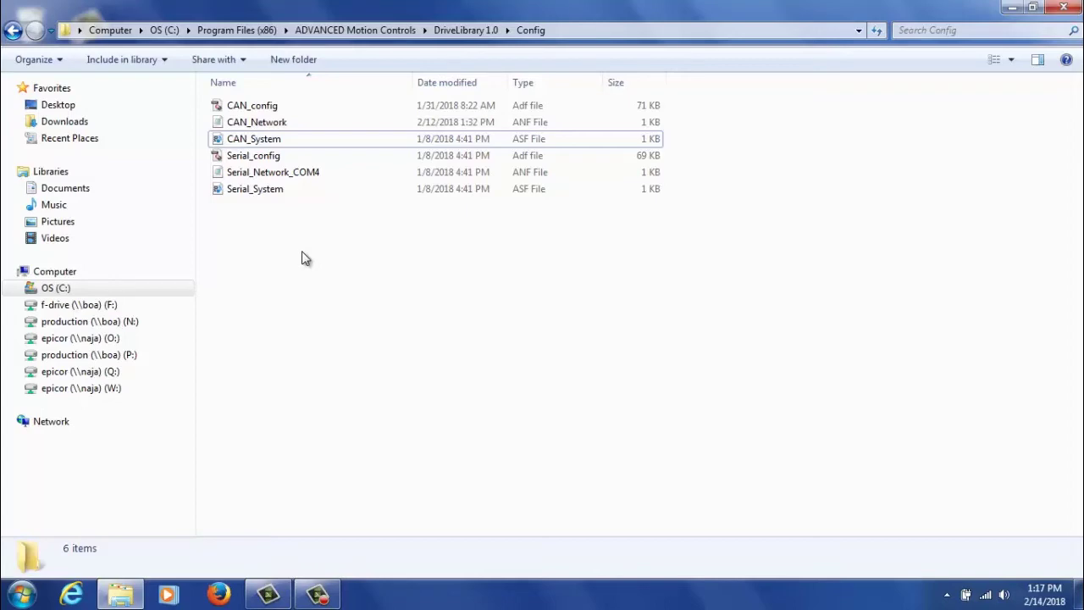
Read the Serial_Network_COM4 and Serial_System config files in Notepad, closing each afterwards.
double_click(316, 178)
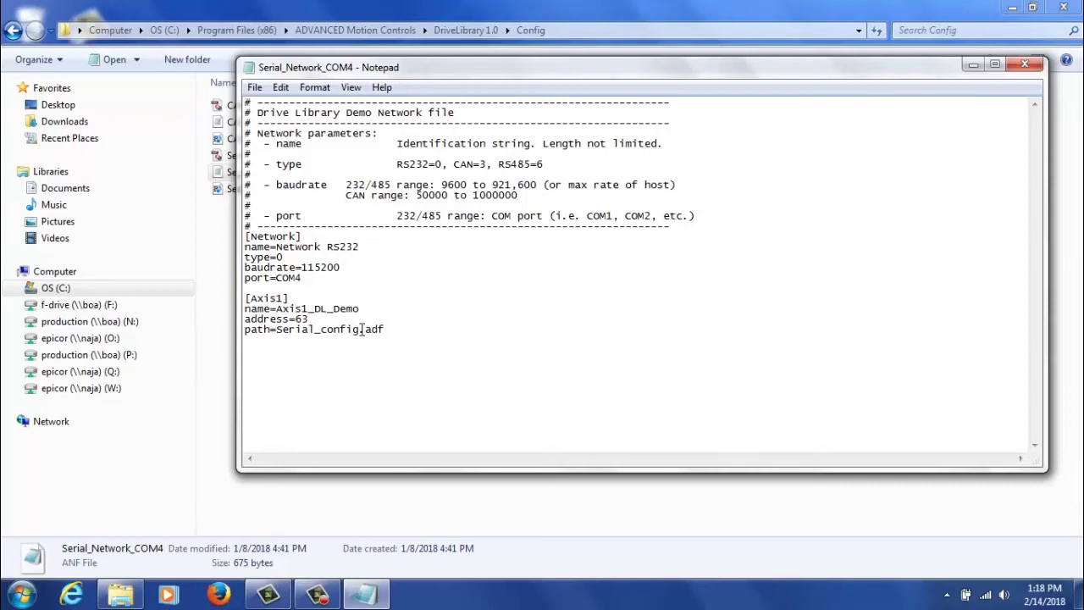
click(1024, 65)
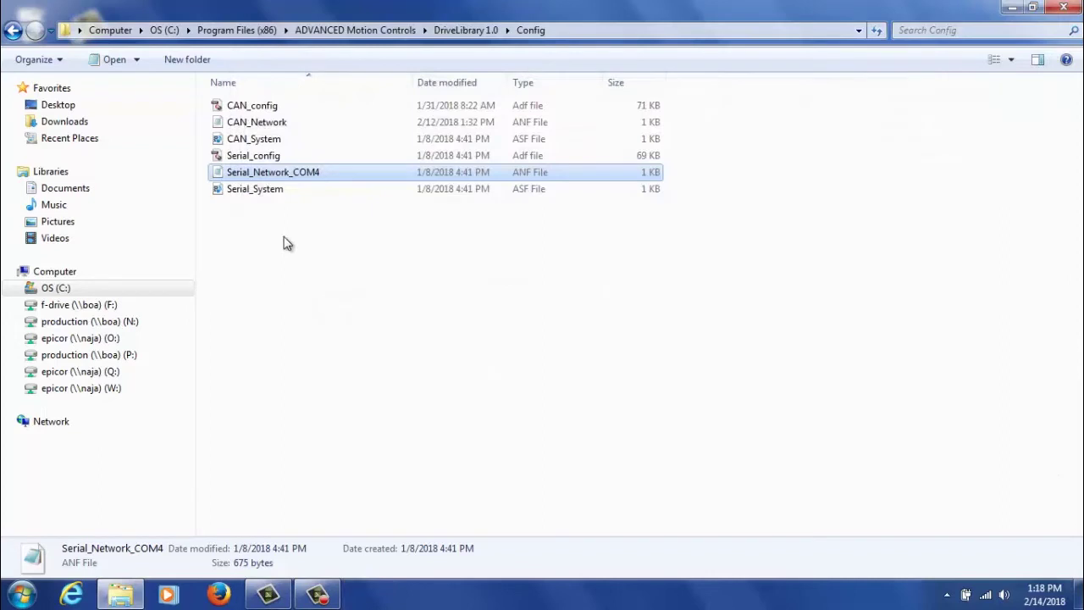
double_click(281, 187)
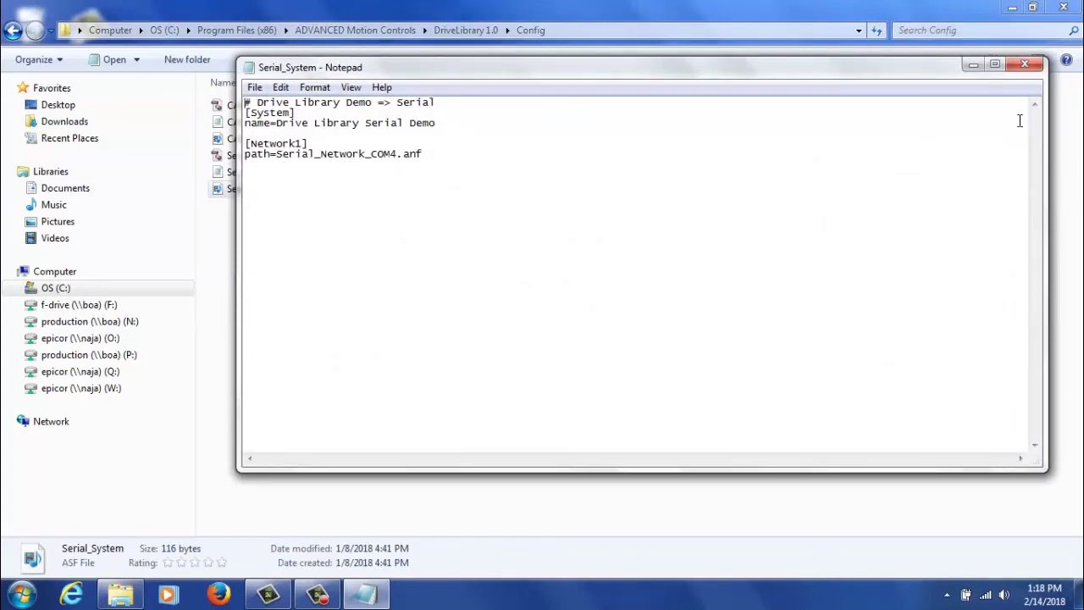
click(1033, 68)
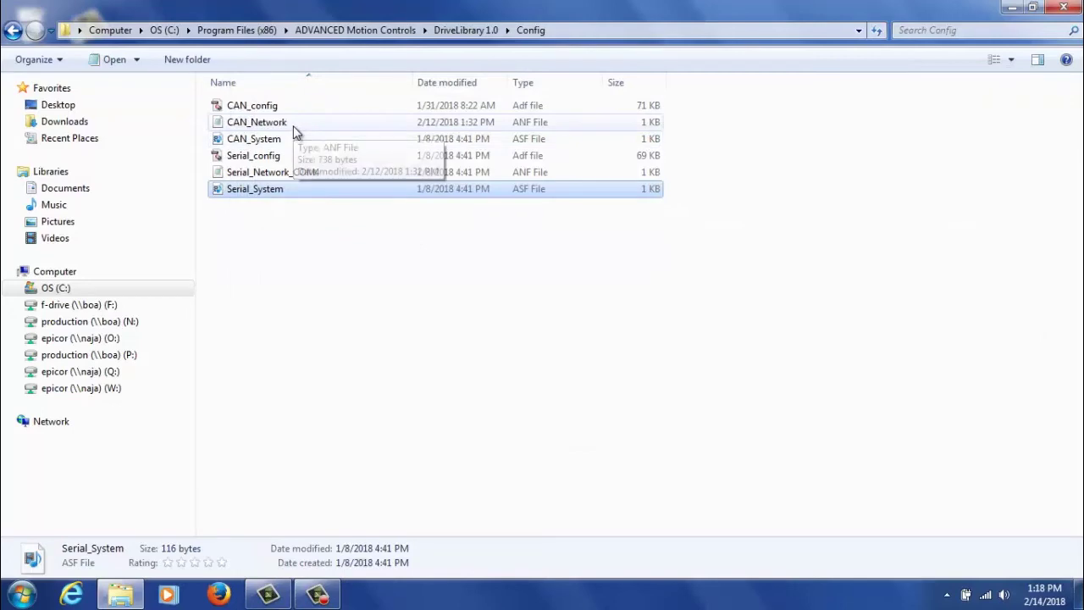
double_click(293, 125)
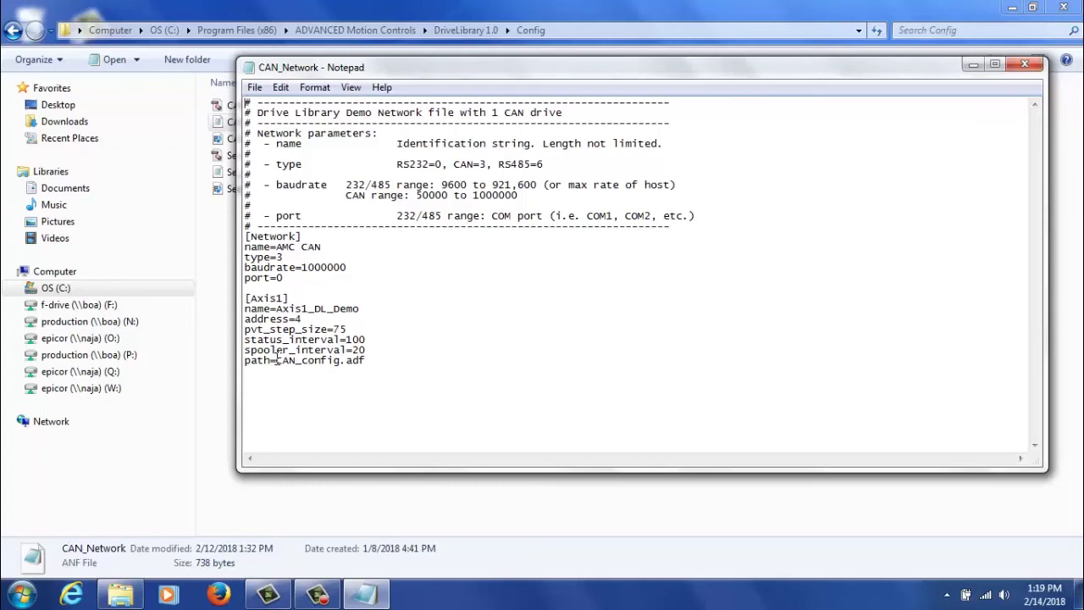
drag(276, 359, 341, 362)
click(1026, 64)
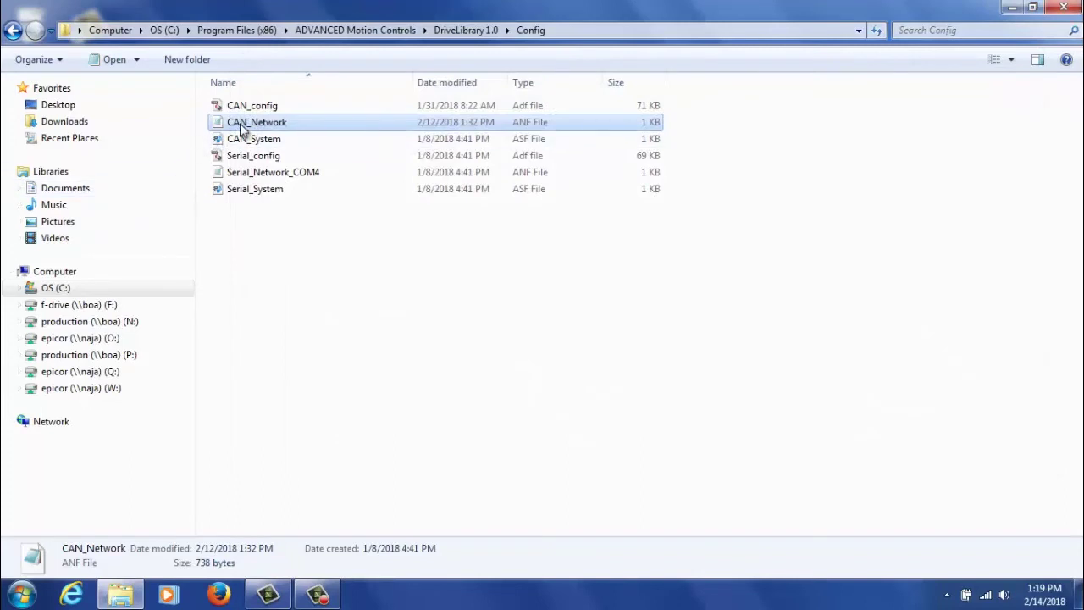
click(283, 145)
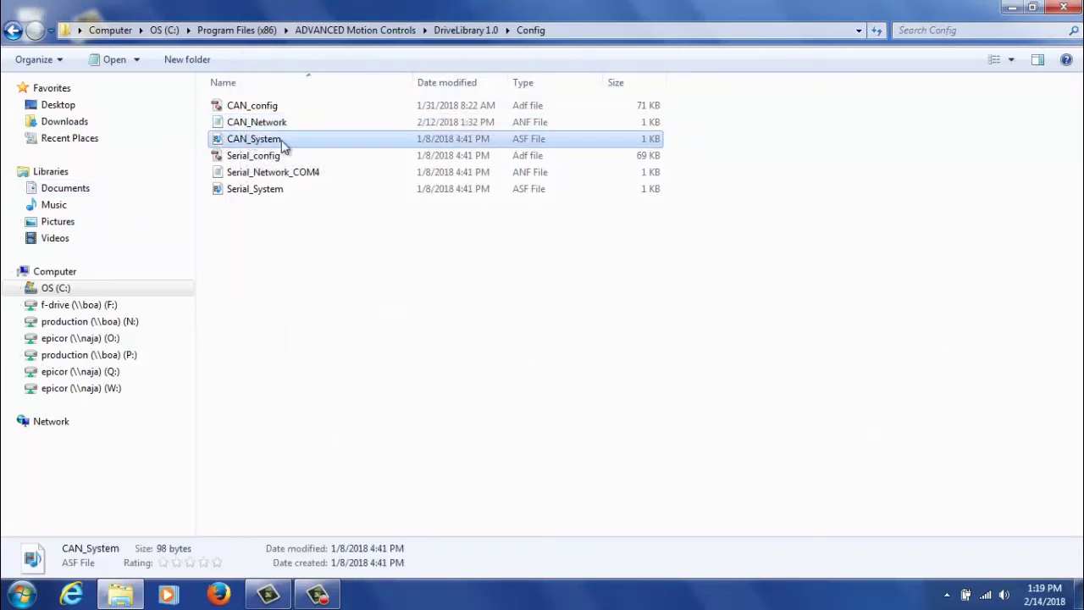
double_click(279, 144)
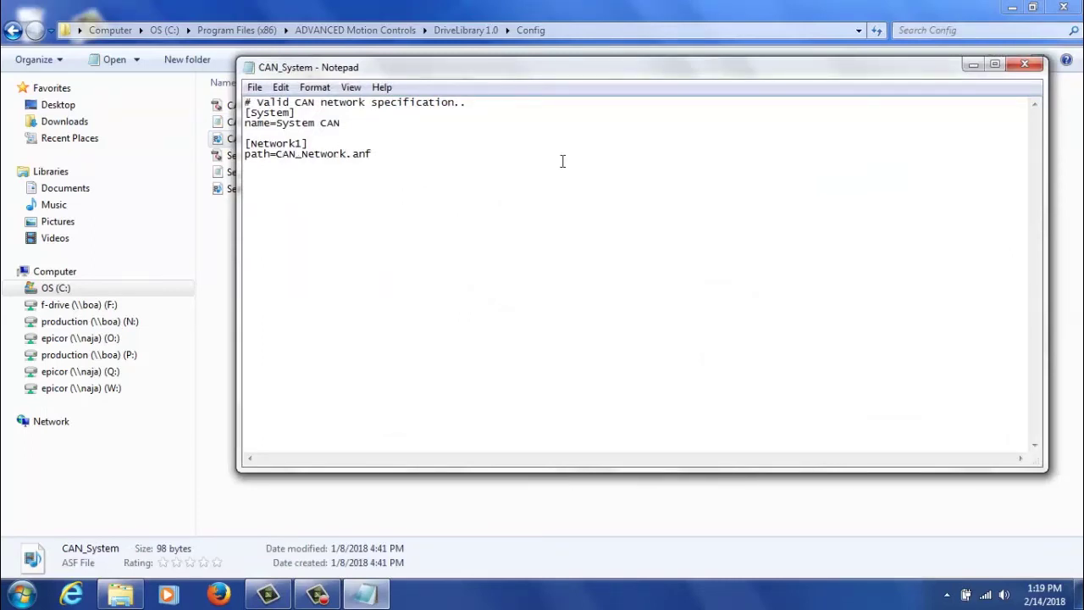
click(1028, 68)
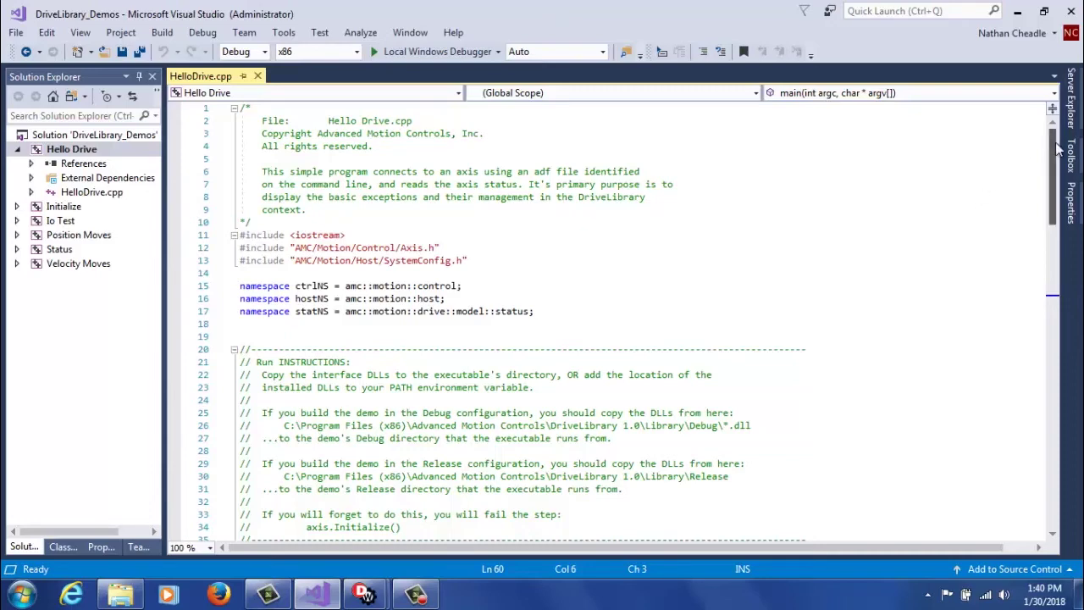
Scroll HelloDrive.cpp to line 64 and highlight the asfConfigFile Serial_System.asf path string.
drag(1056, 149, 1040, 285)
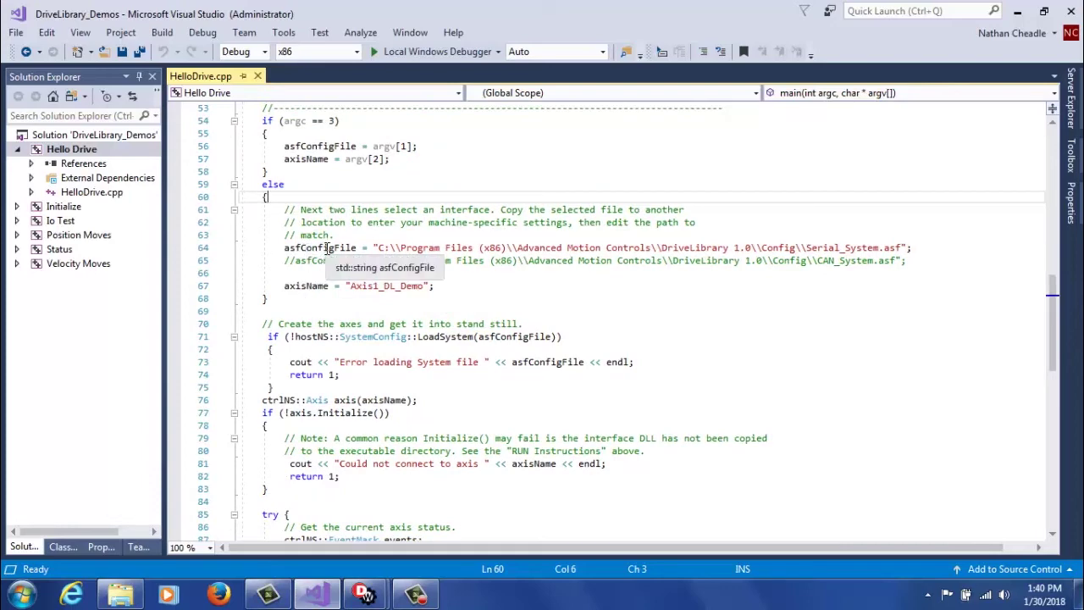
click(379, 247)
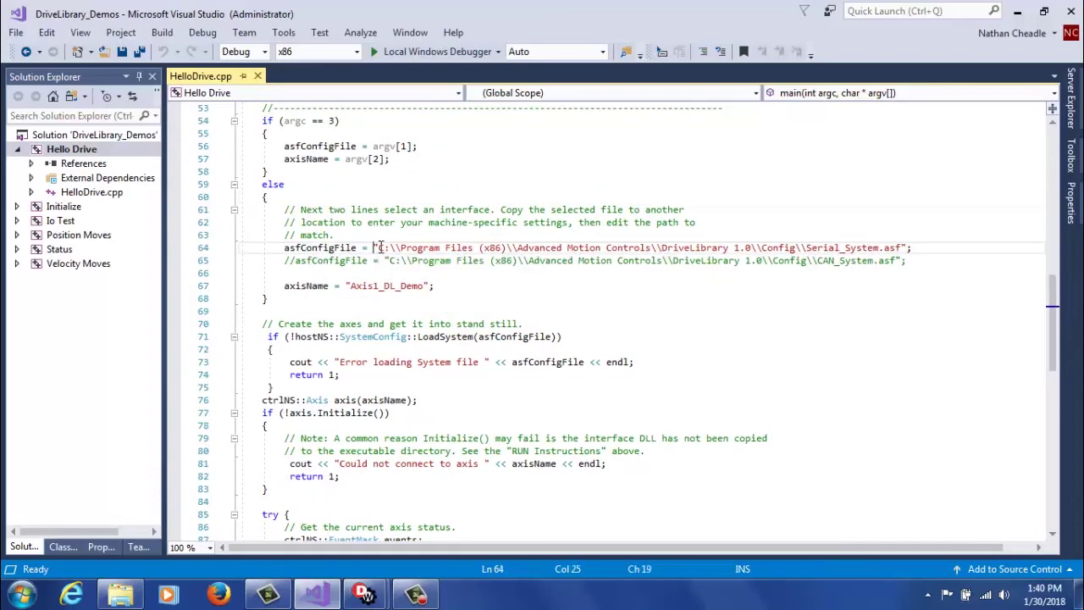
drag(379, 247, 910, 249)
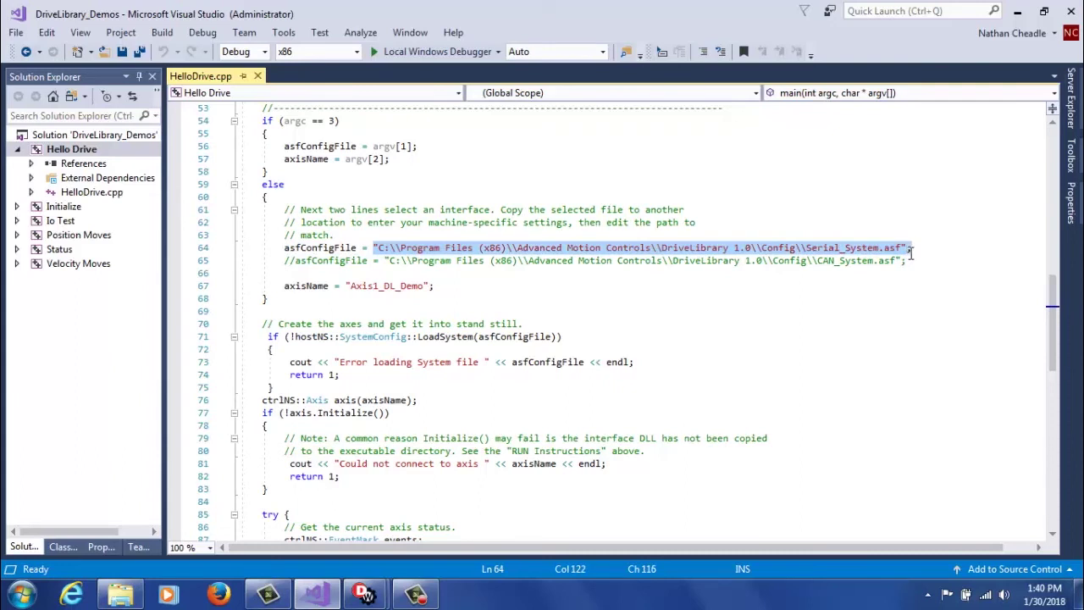
click(720, 306)
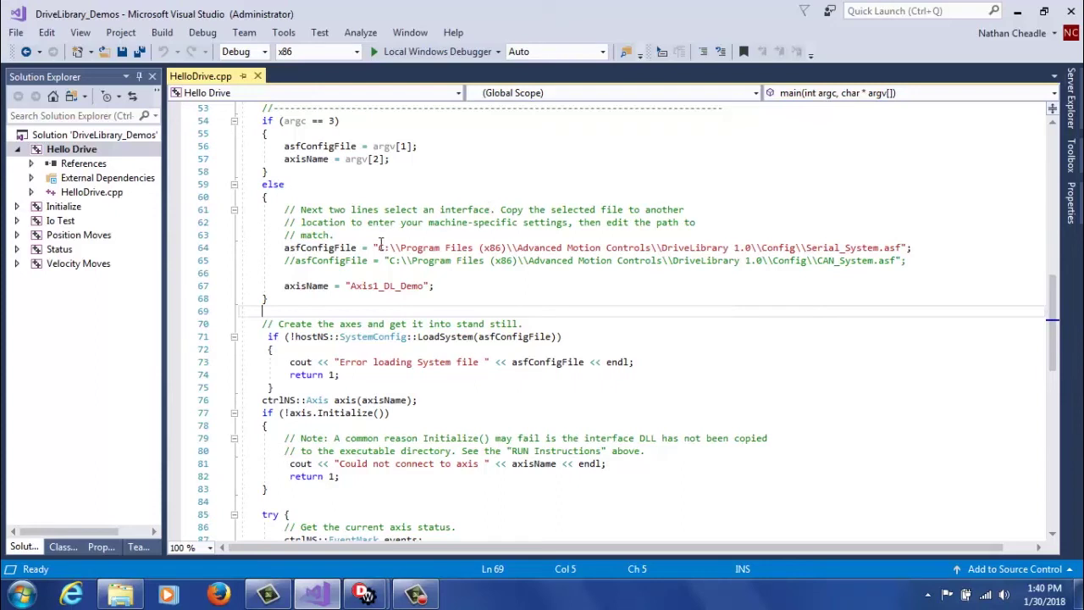
mouse_move(380, 243)
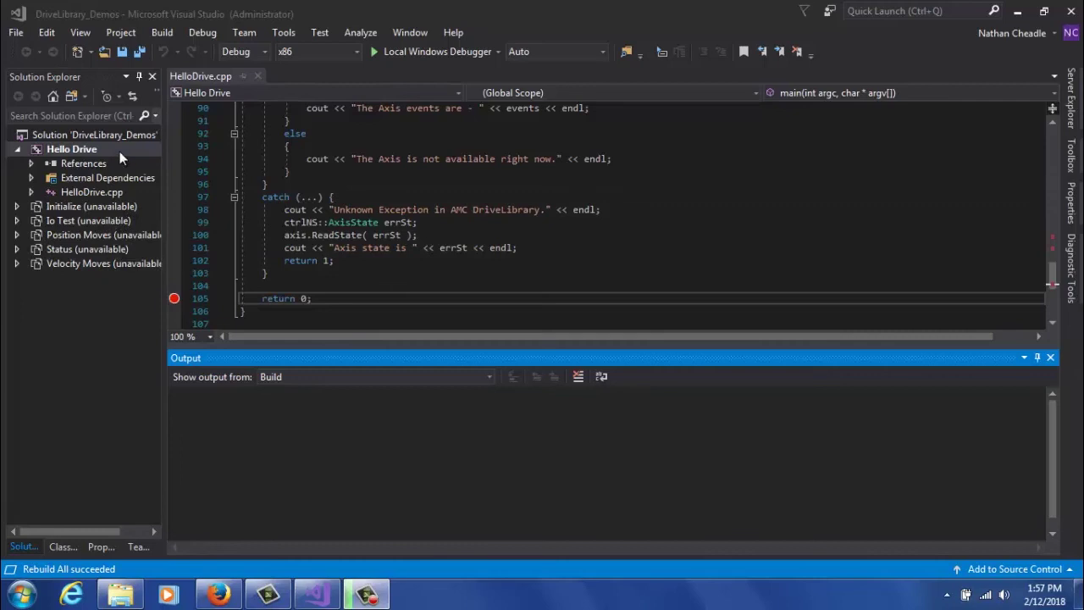
Rebuild Hello Drive and run it in the Local Windows Debugger until the line 105 breakpoint.
click(170, 36)
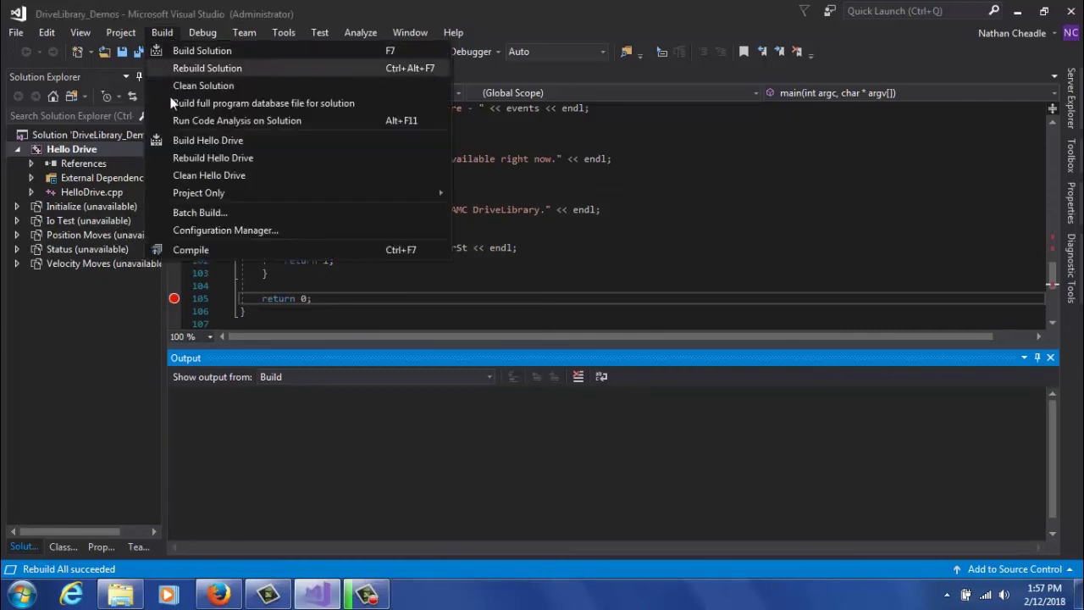
click(196, 158)
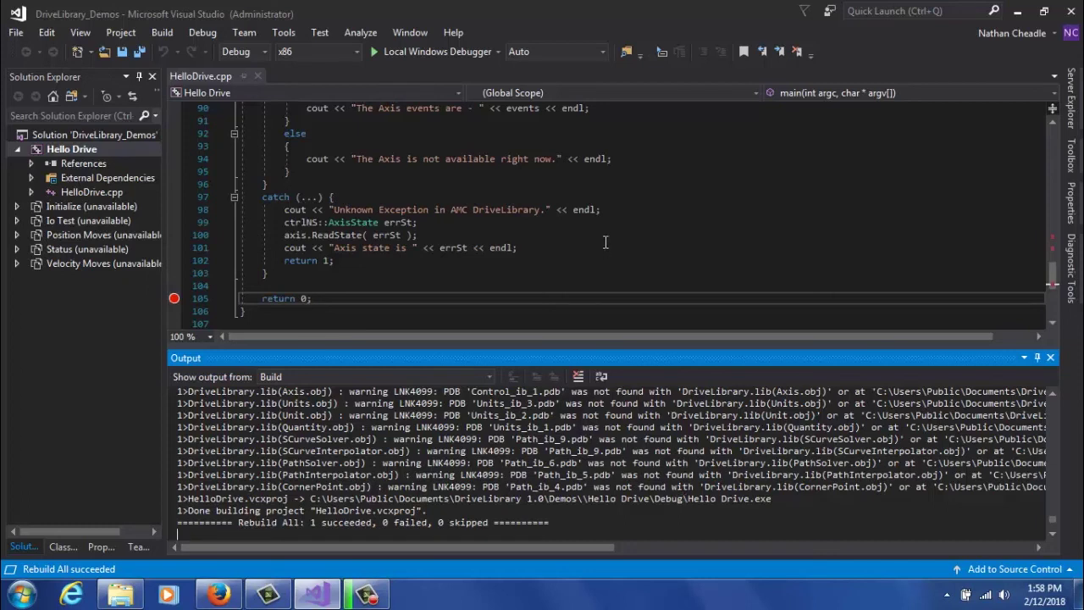
click(463, 56)
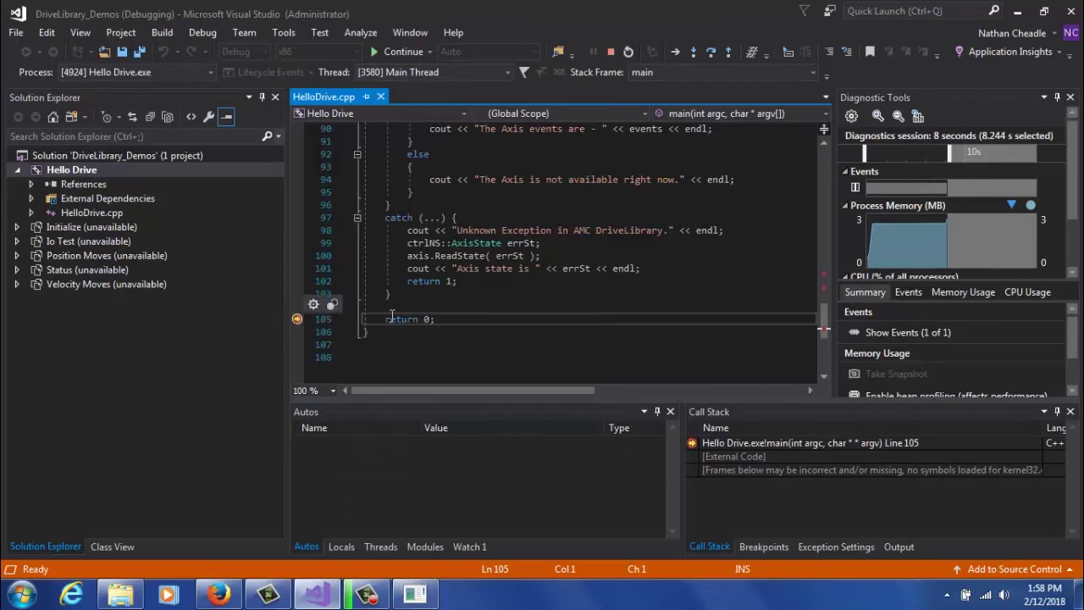
Bring the Hello Drive console forward to view its Axis events bits, then switch to the API manual.
click(409, 590)
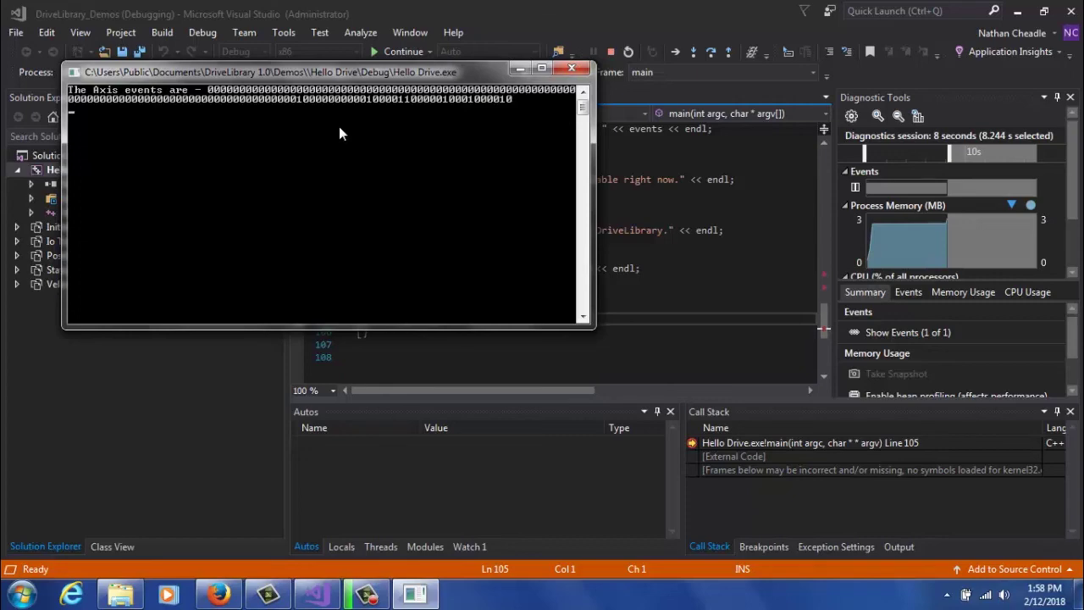
click(218, 595)
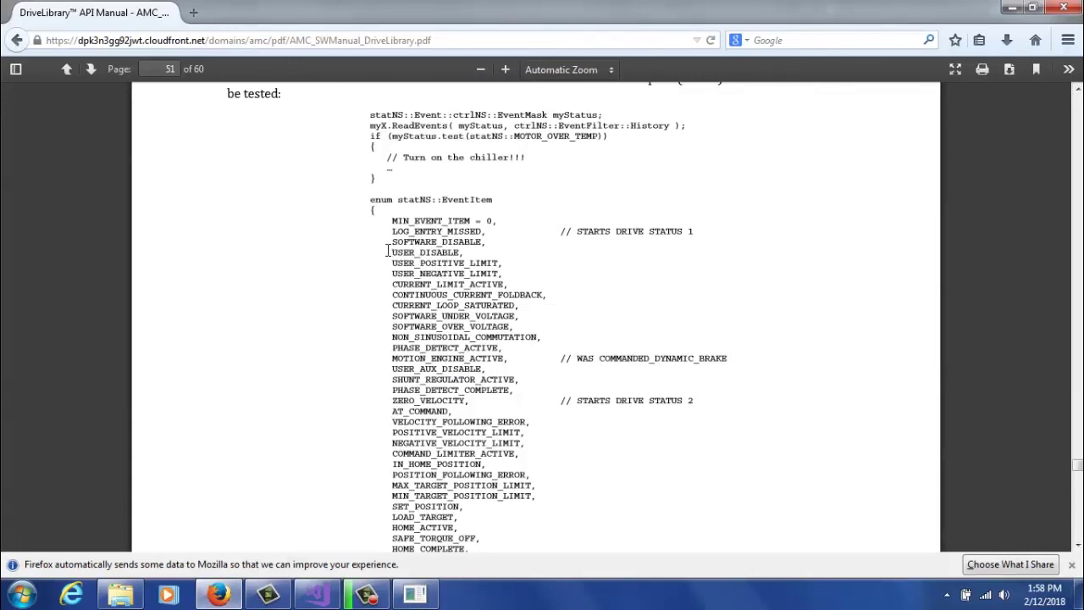
Highlight the USER_DISABLE entry in the manual's EventItem list, then clear the selection.
drag(392, 251, 464, 256)
click(464, 256)
Minimize the Firefox manual and bring up the Hello Drive Debug folder in Explorer.
click(1016, 8)
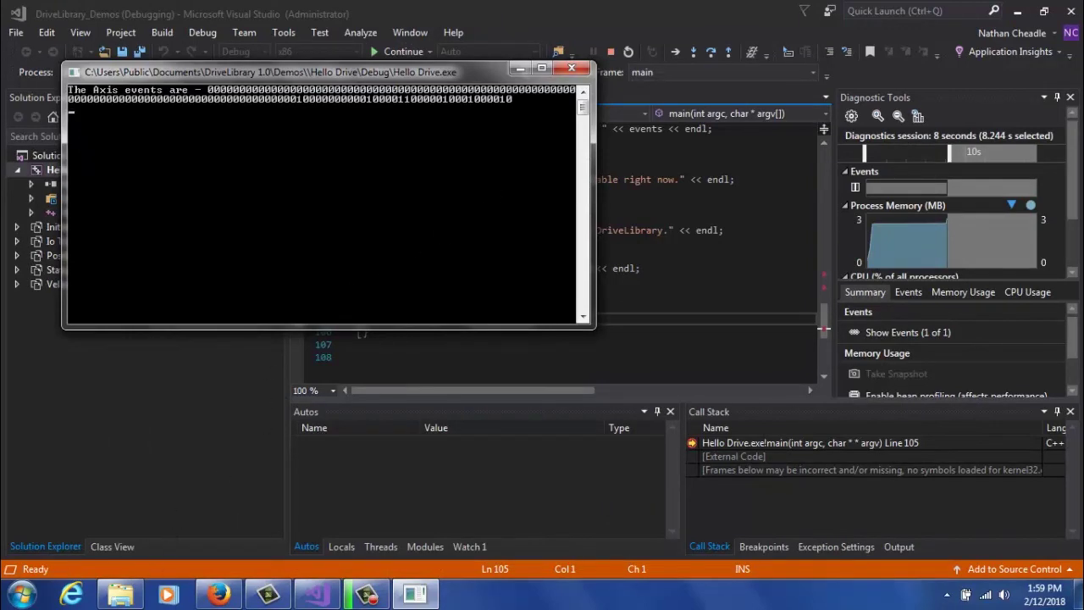
click(120, 595)
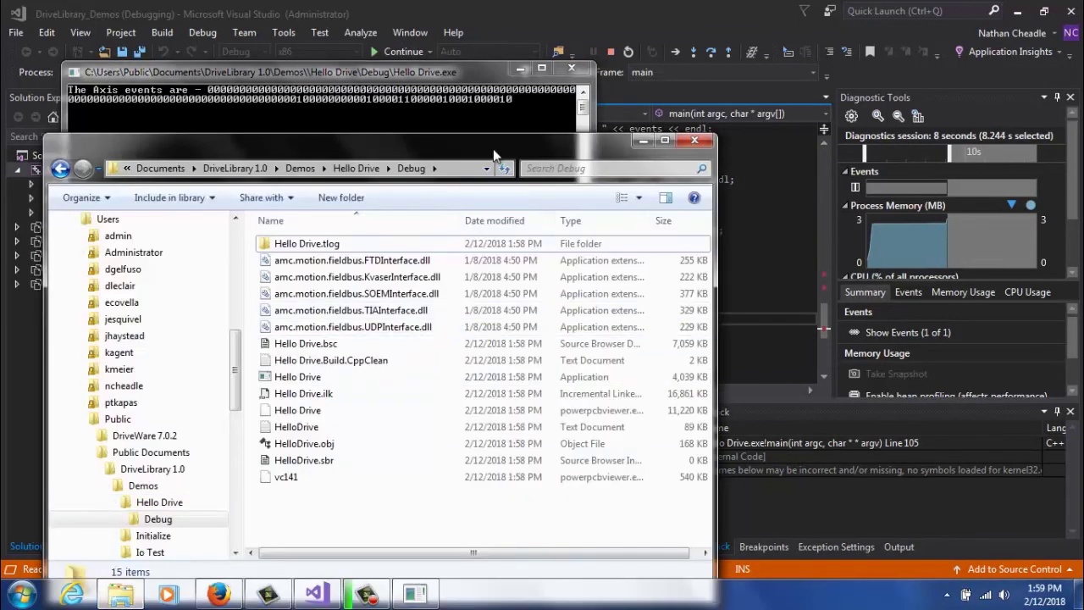
Move the Debug folder window up and check the FTD, Kvaser, SOEM, TIA and UDP interface DLLs.
drag(449, 144, 540, 45)
click(466, 163)
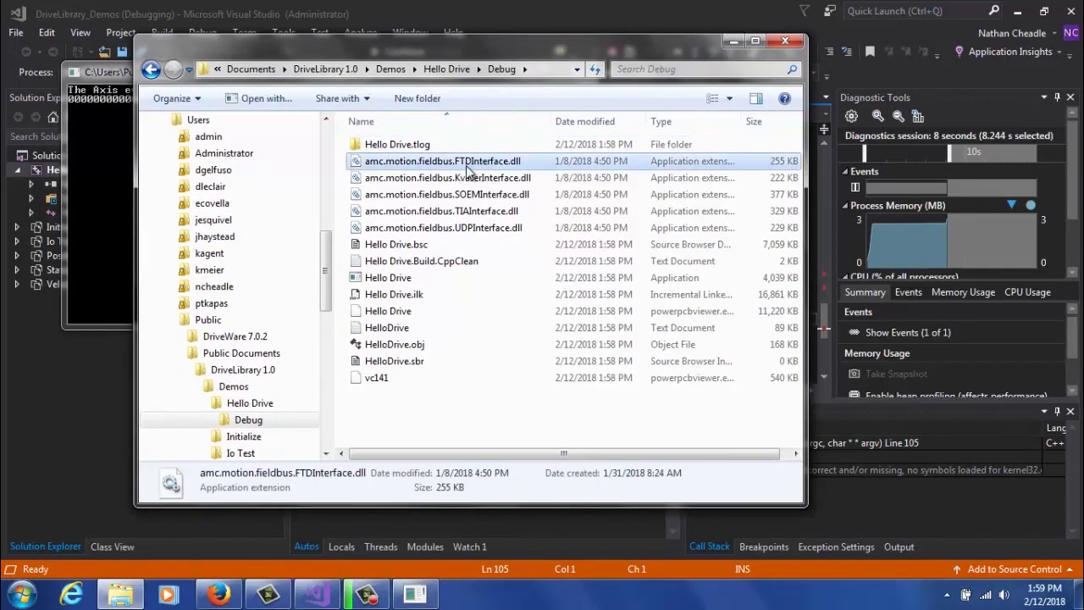
click(466, 179)
click(464, 194)
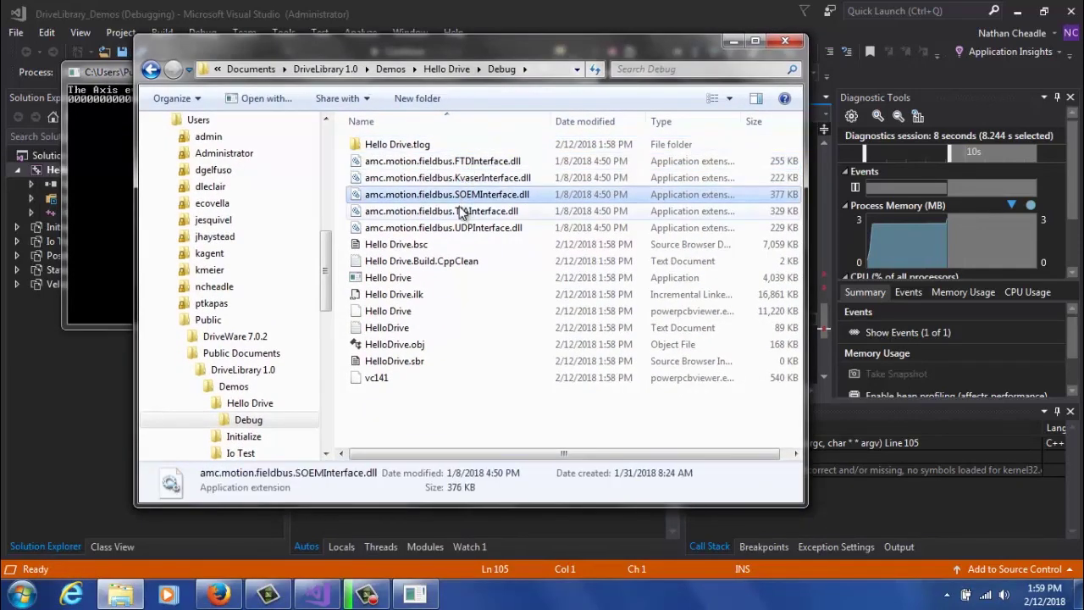
click(465, 212)
click(467, 229)
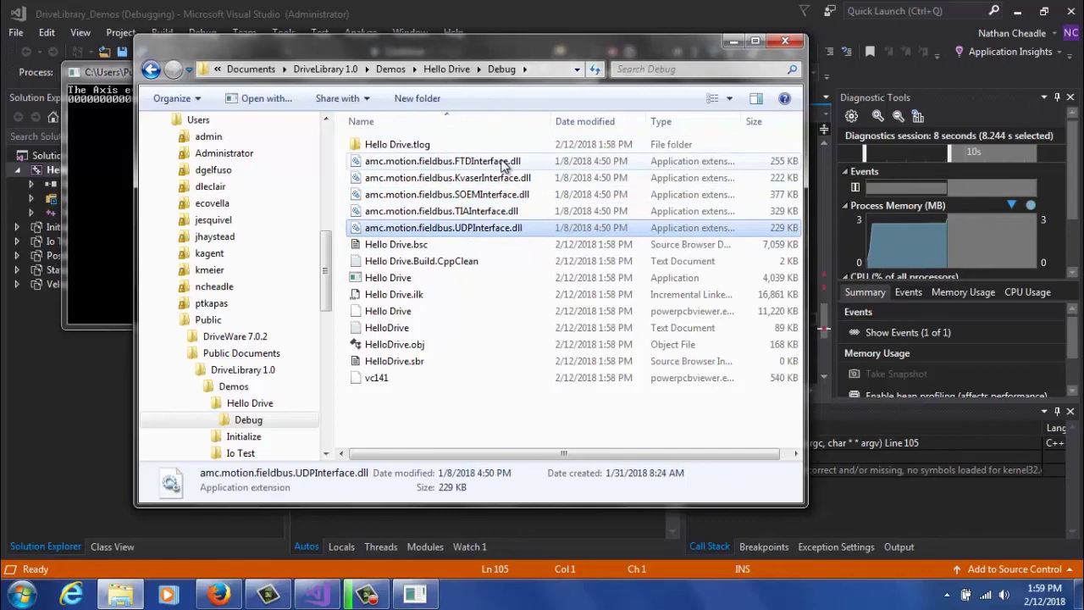
Minimize the Explorer Debug folder window to return to the Hello Drive console.
click(733, 42)
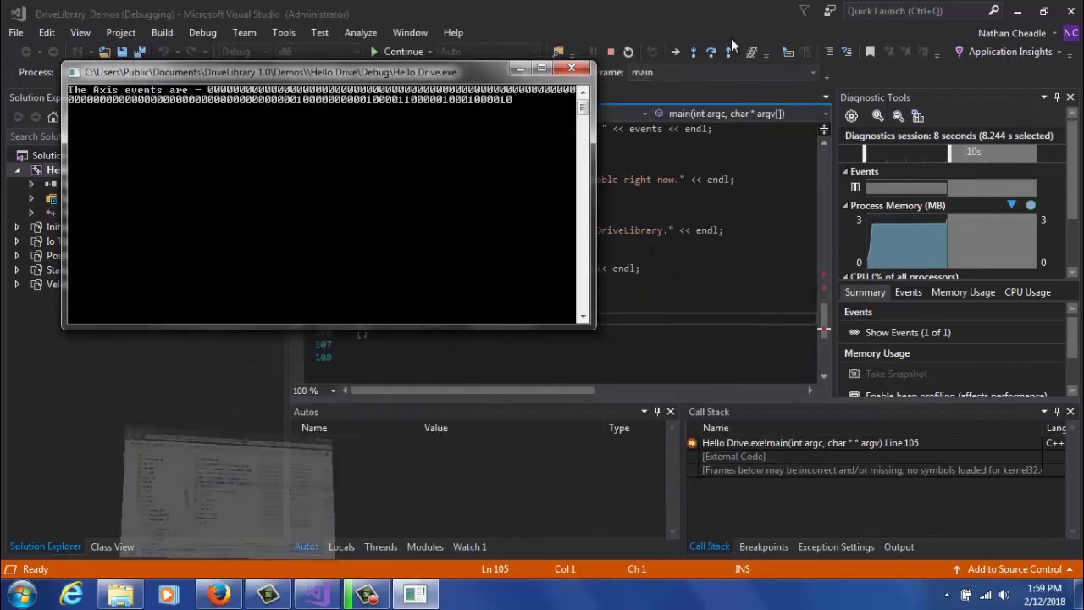